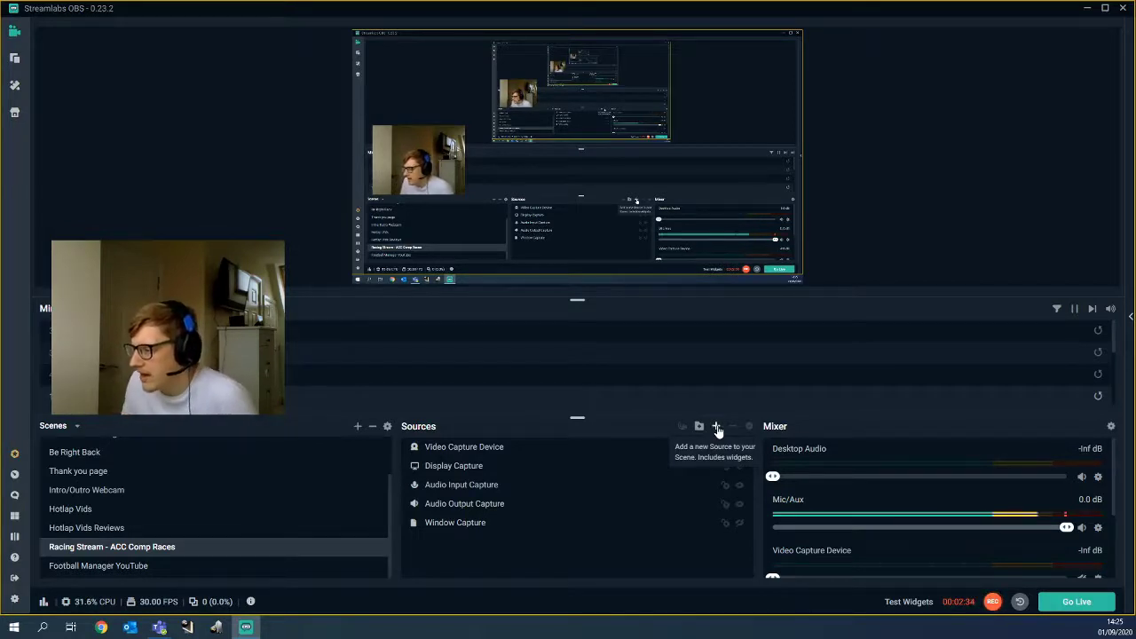
- Look up the description of the Audio Input Capture source type without adding a new source
click(717, 428)
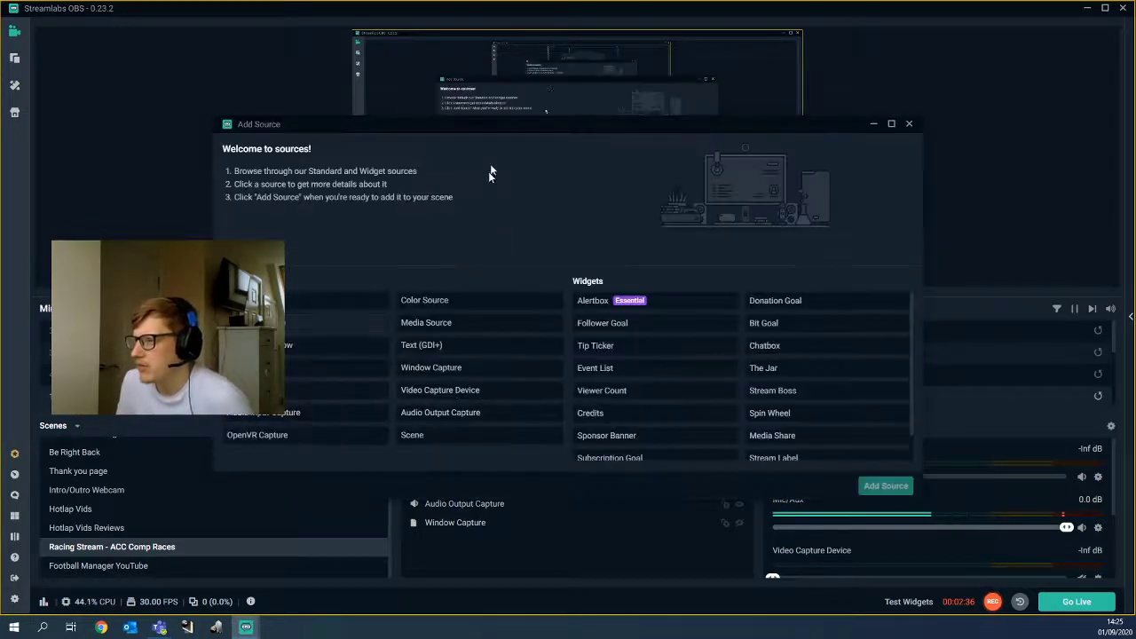
click(298, 418)
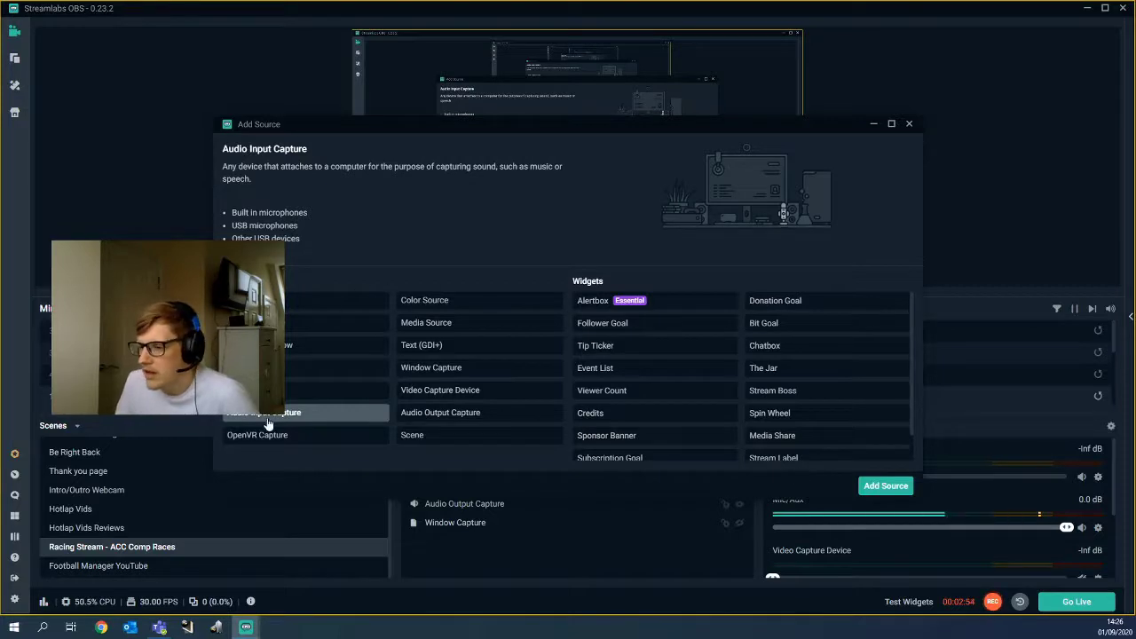
click(909, 123)
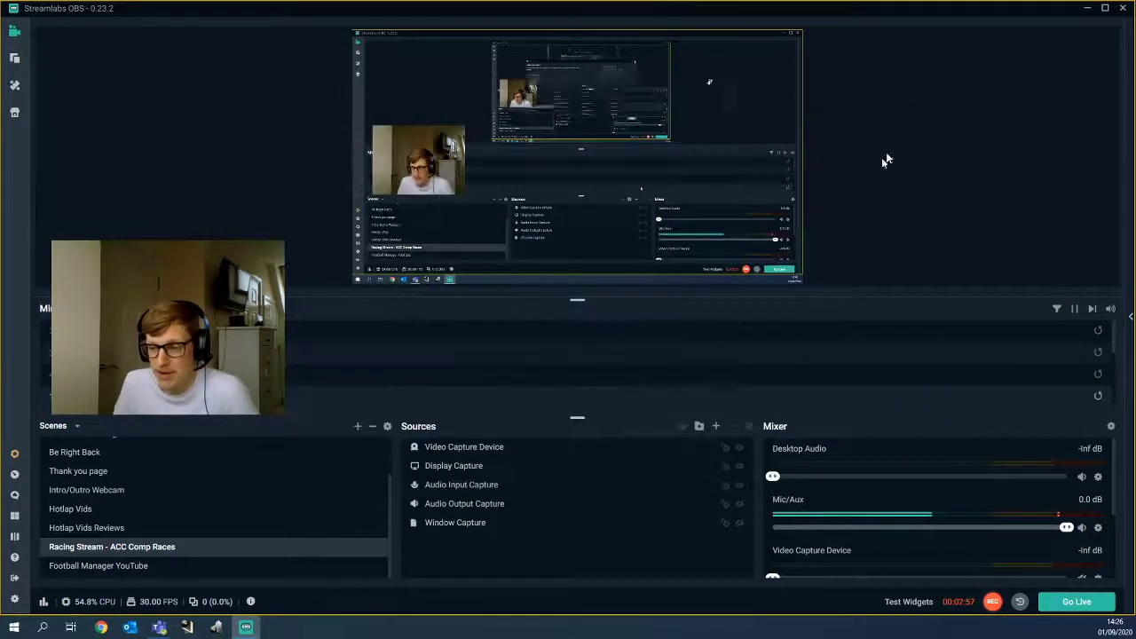
- Set the device of the existing Audio Input Capture source to External Microphone (Conexant SmartAudio HD)
right_click(447, 487)
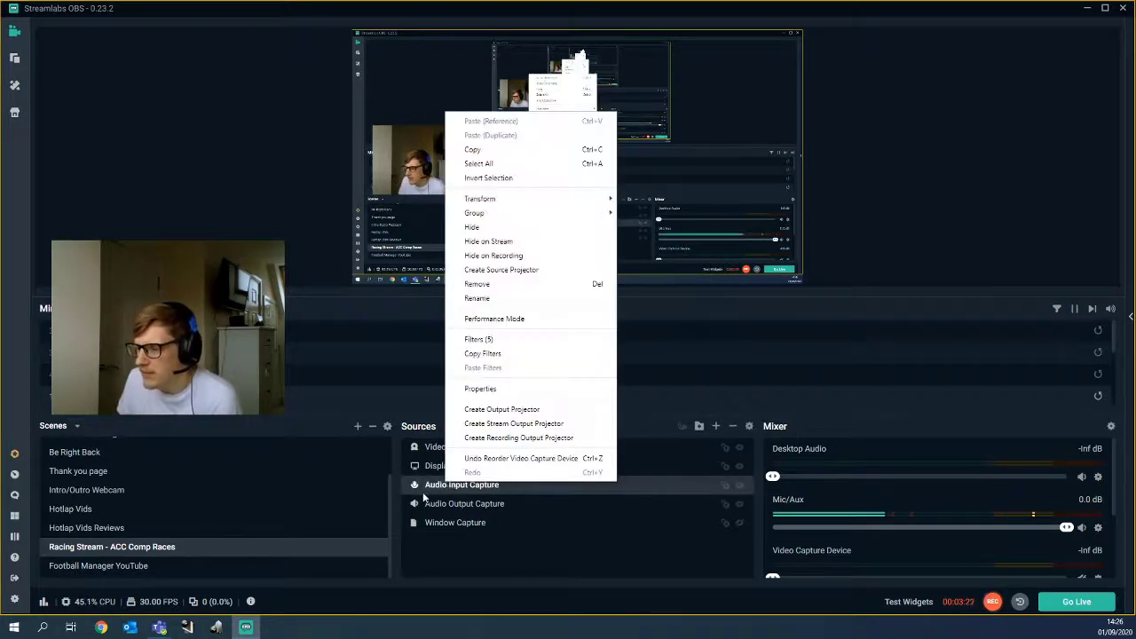
click(480, 388)
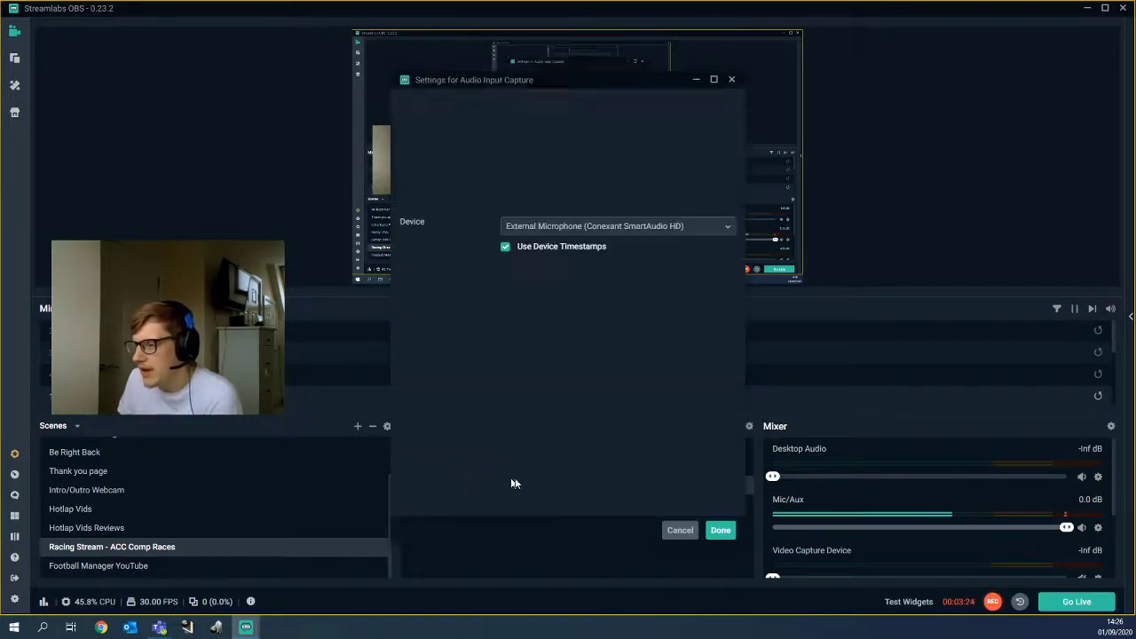
click(586, 226)
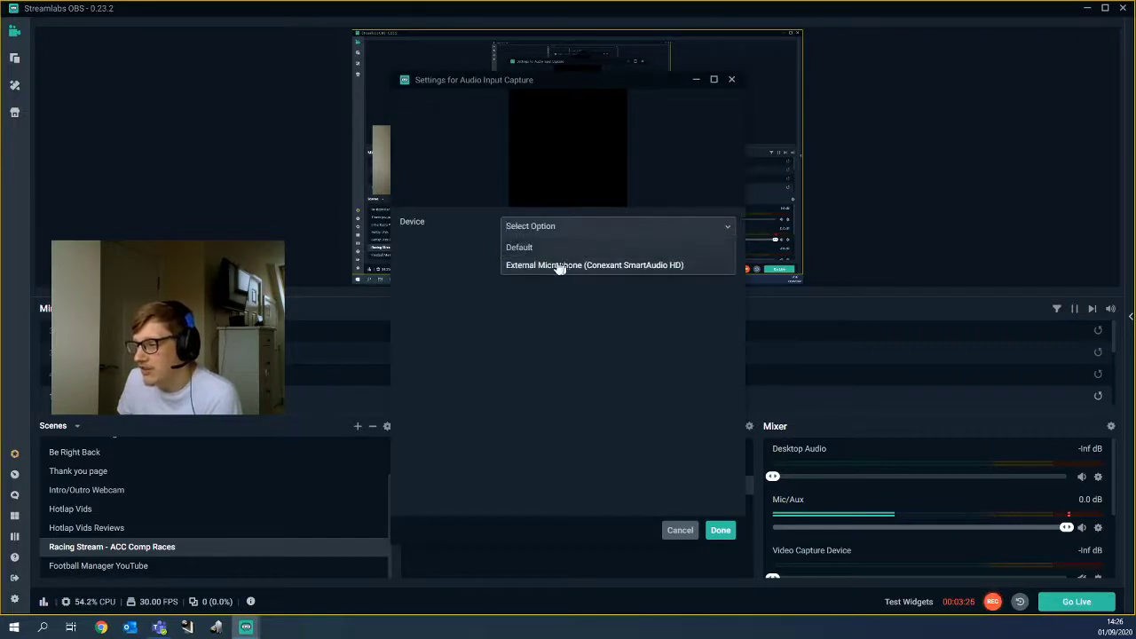
click(566, 266)
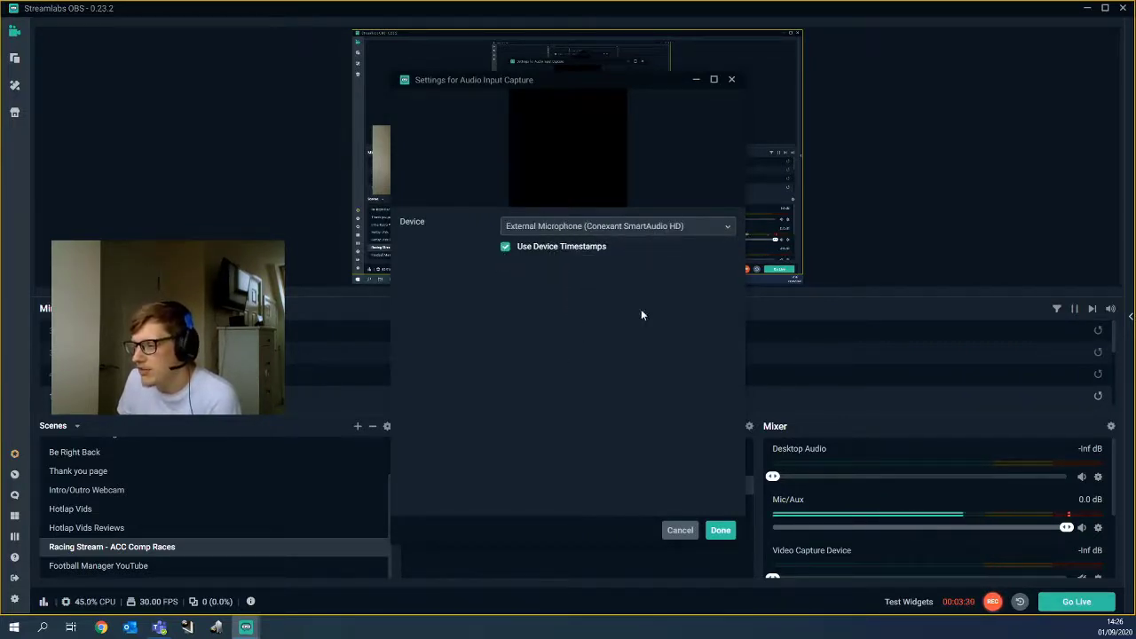
click(571, 225)
click(519, 261)
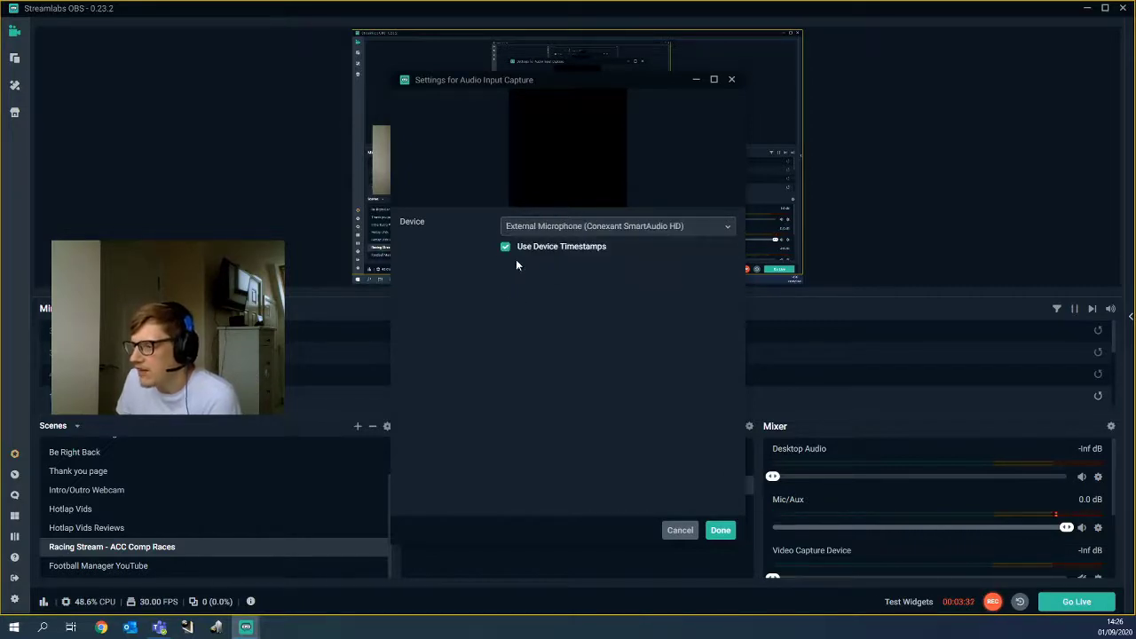
click(719, 531)
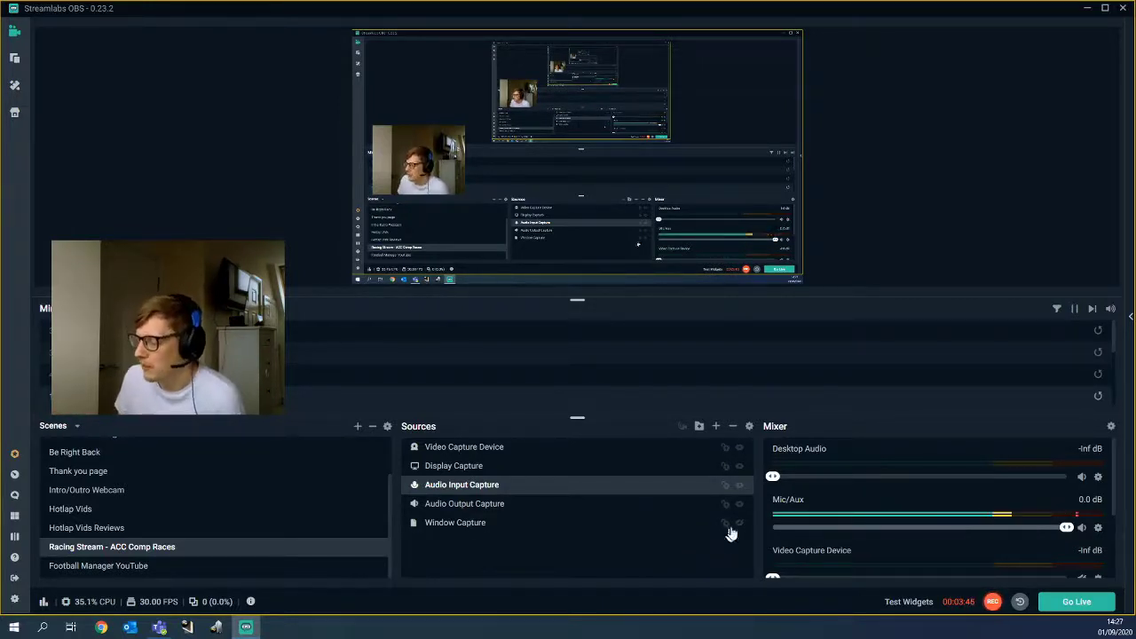
- Compare the Mic/Aux and Audio Input Capture volume levels in the mixer
scroll(936, 497, down, 3)
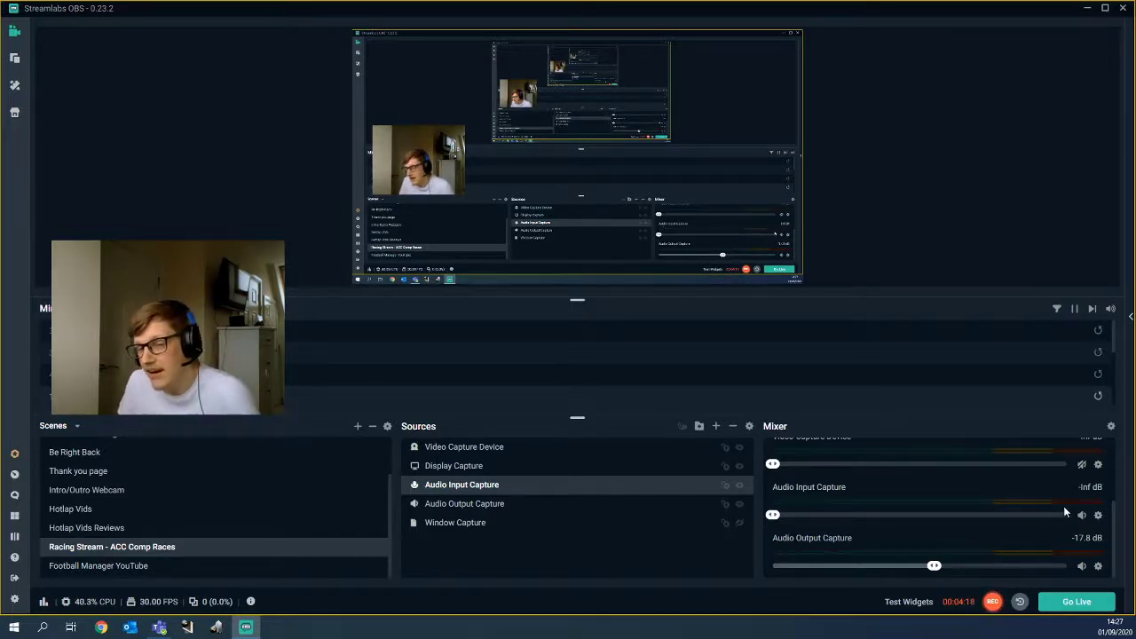
scroll(1061, 506, up, 1)
scroll(1025, 493, up, 1)
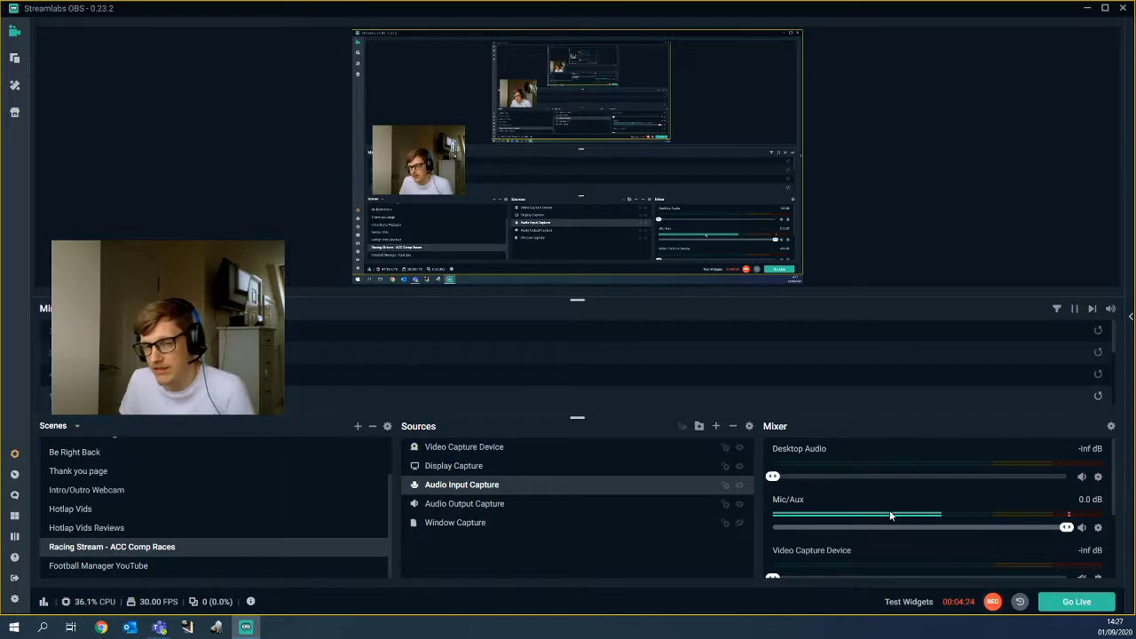
scroll(890, 510, down, 3)
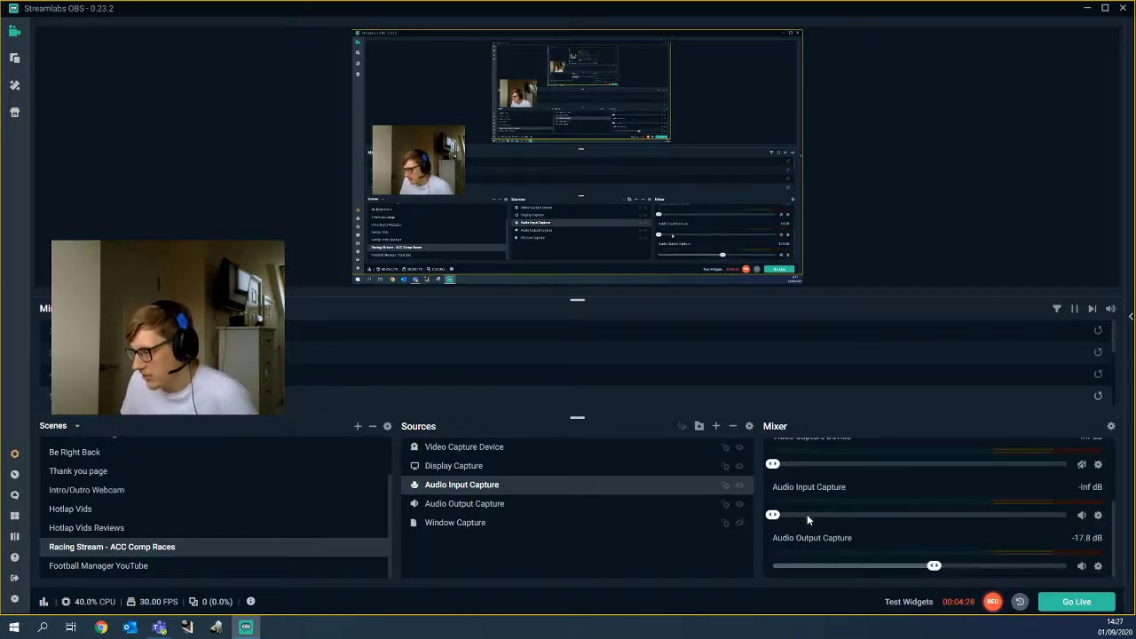
scroll(946, 501, up, 3)
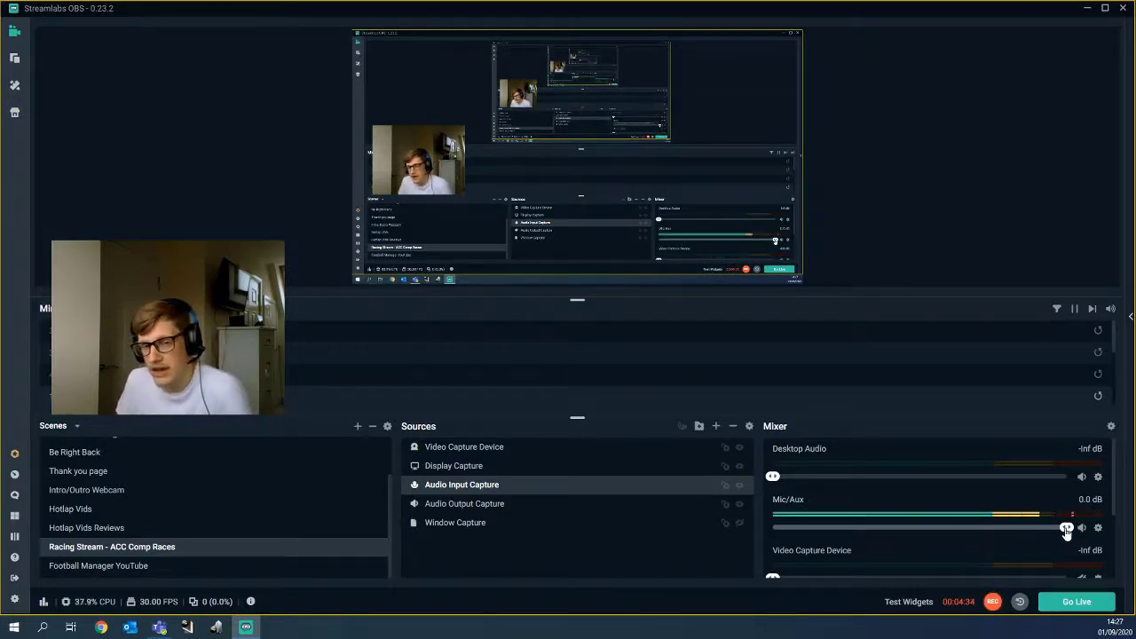
mouse_move(1067, 531)
mouse_down()
mouse_move(801, 532)
mouse_move(1069, 531)
mouse_up()
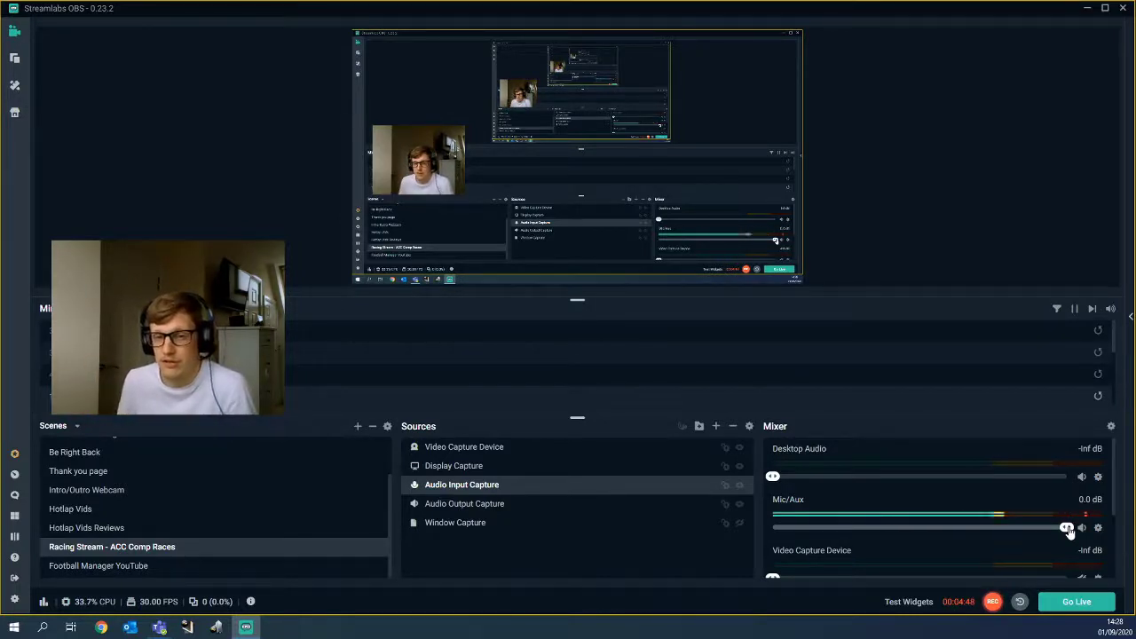
scroll(1044, 526, down, 2)
scroll(967, 513, up, 2)
scroll(966, 513, down, 2)
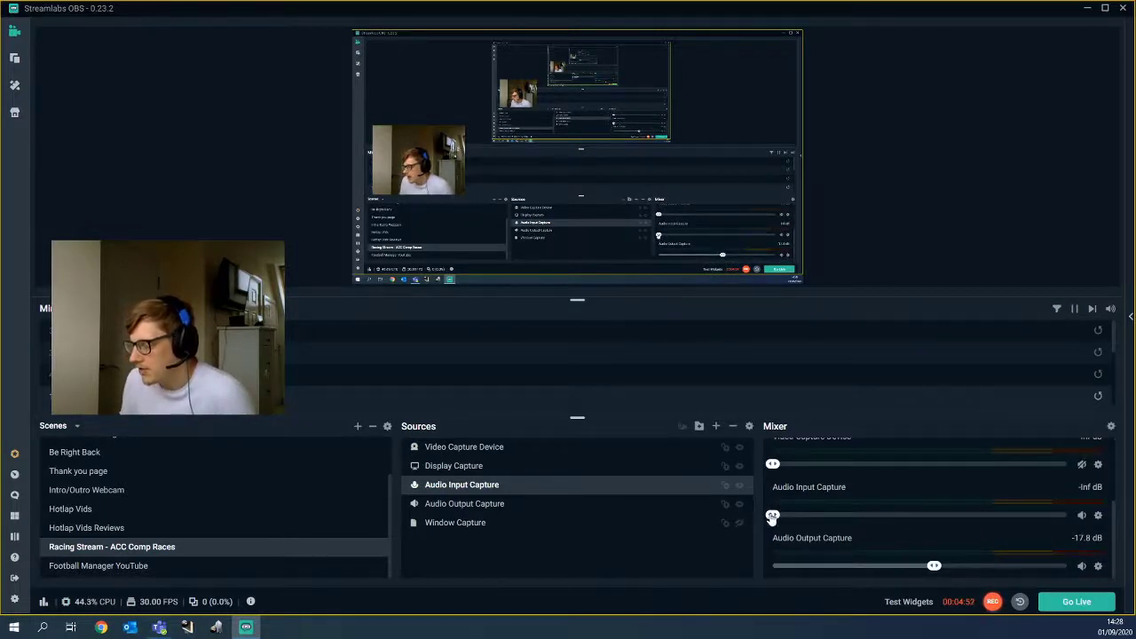
scroll(808, 513, up, 2)
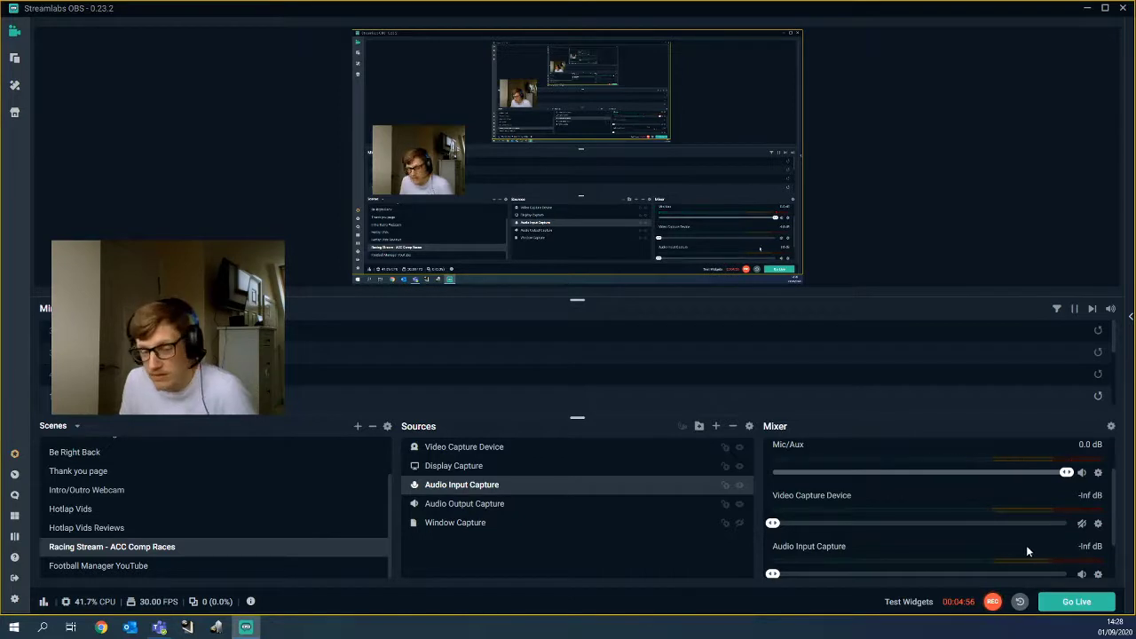
- Mute the Audio Input Capture channel in the mixer
scroll(1110, 544, down, 2)
click(1082, 516)
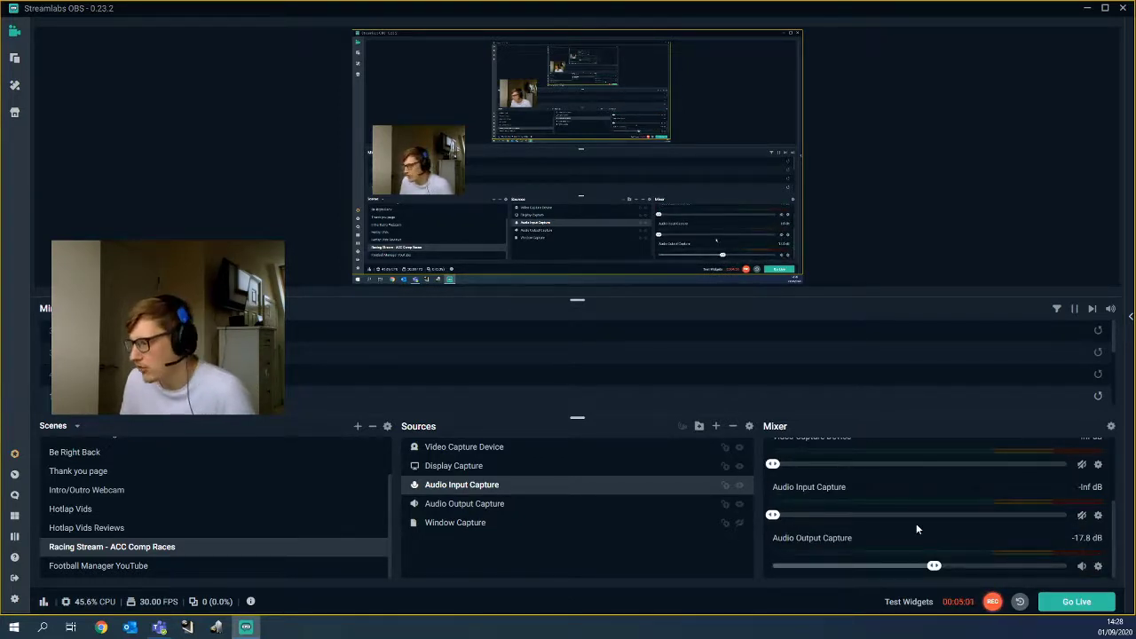
scroll(918, 530, up, 2)
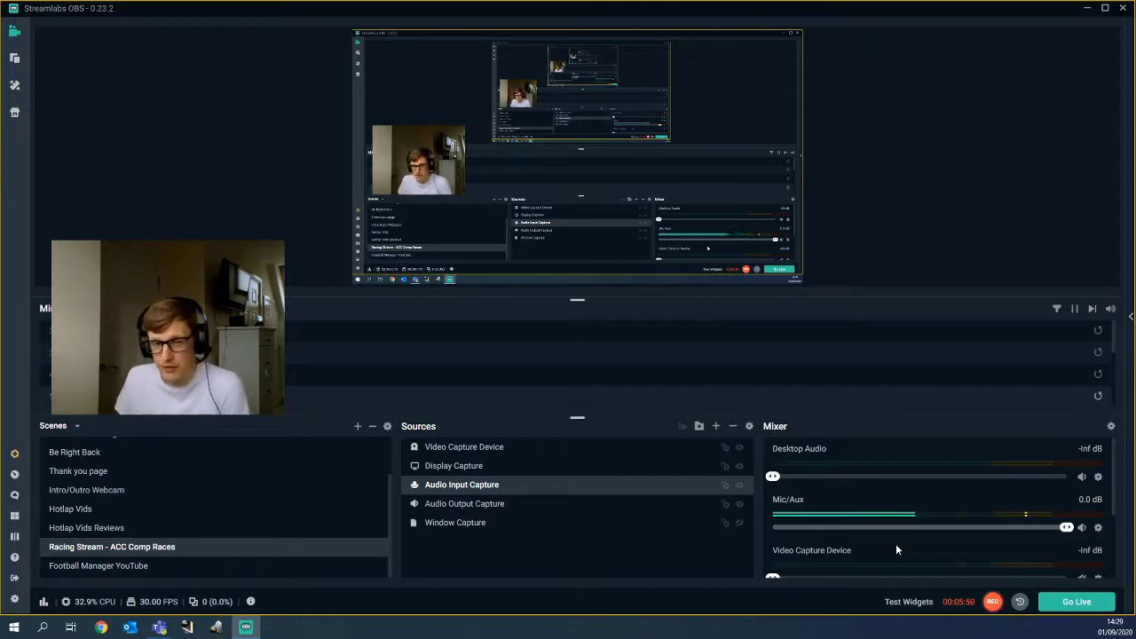
- Open the Audio Input Capture filters, and examine the filter types that can be added and the Noise Suppression level
right_click(516, 487)
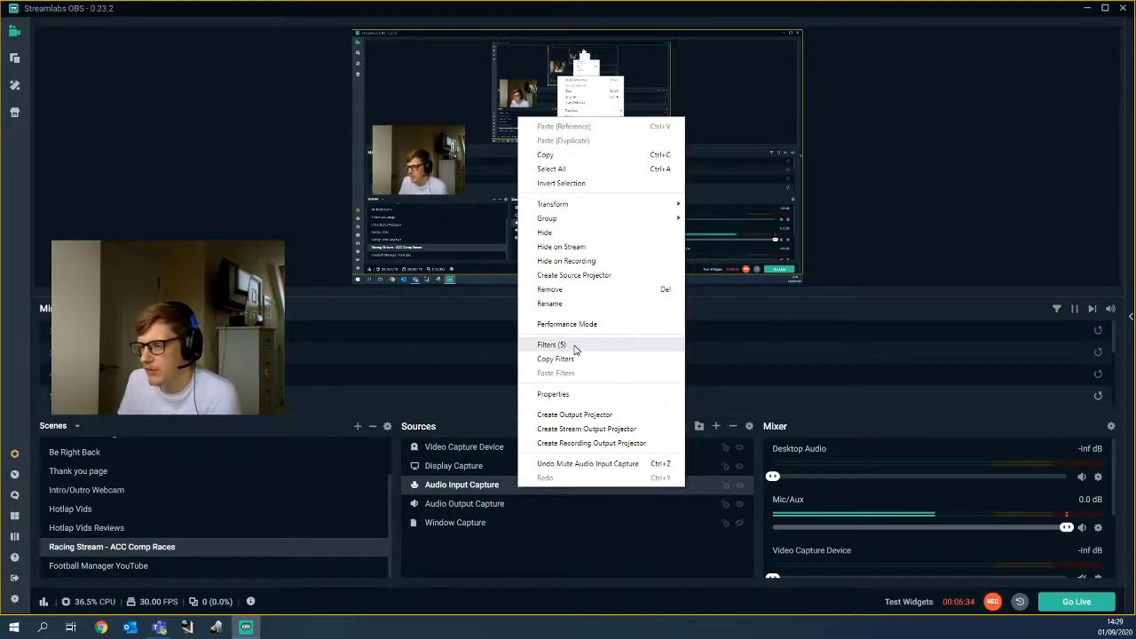
click(551, 344)
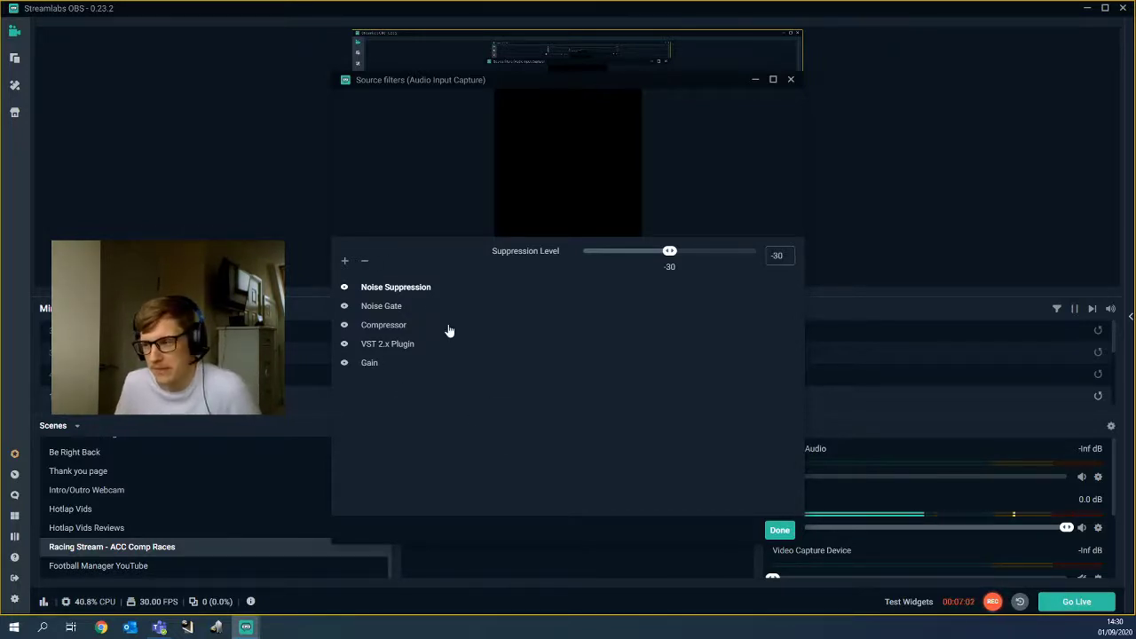
click(346, 262)
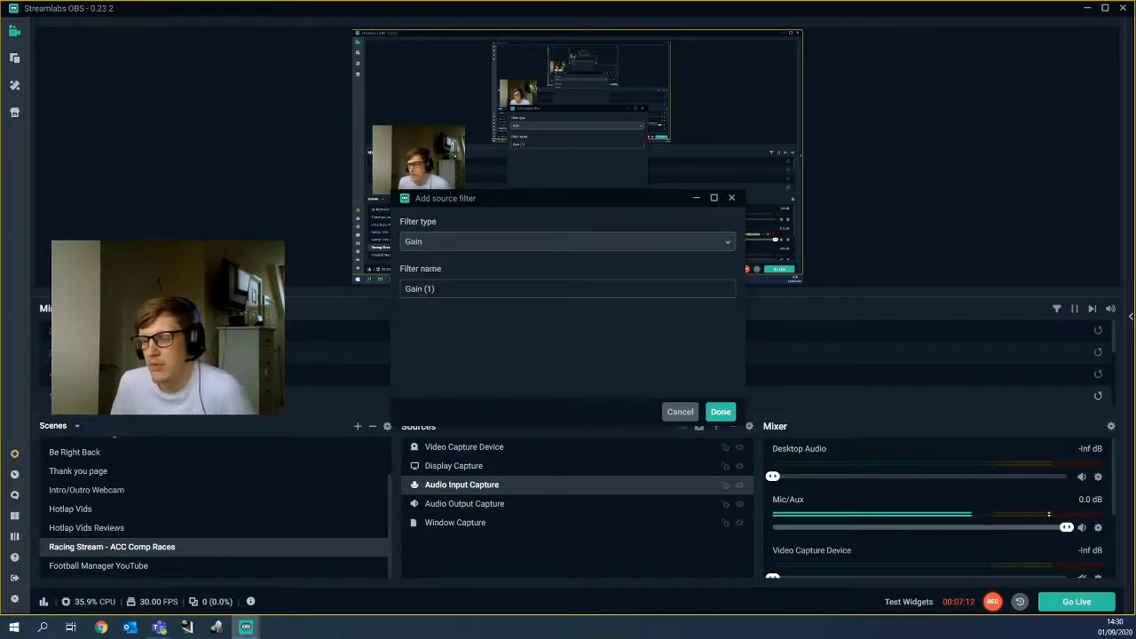
click(447, 253)
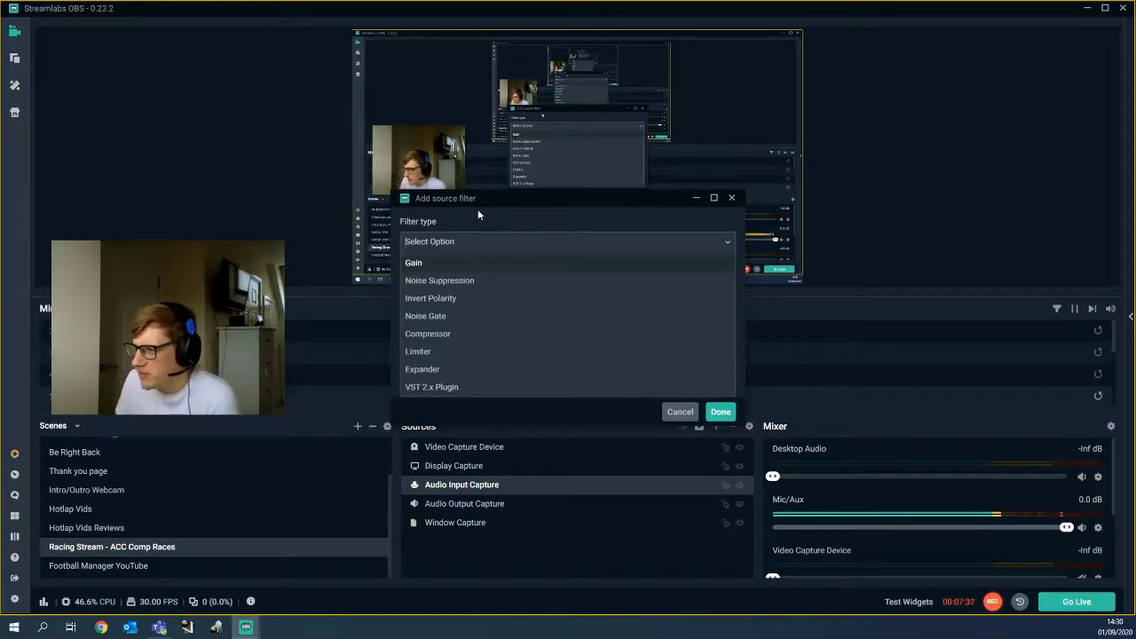
key(Return)
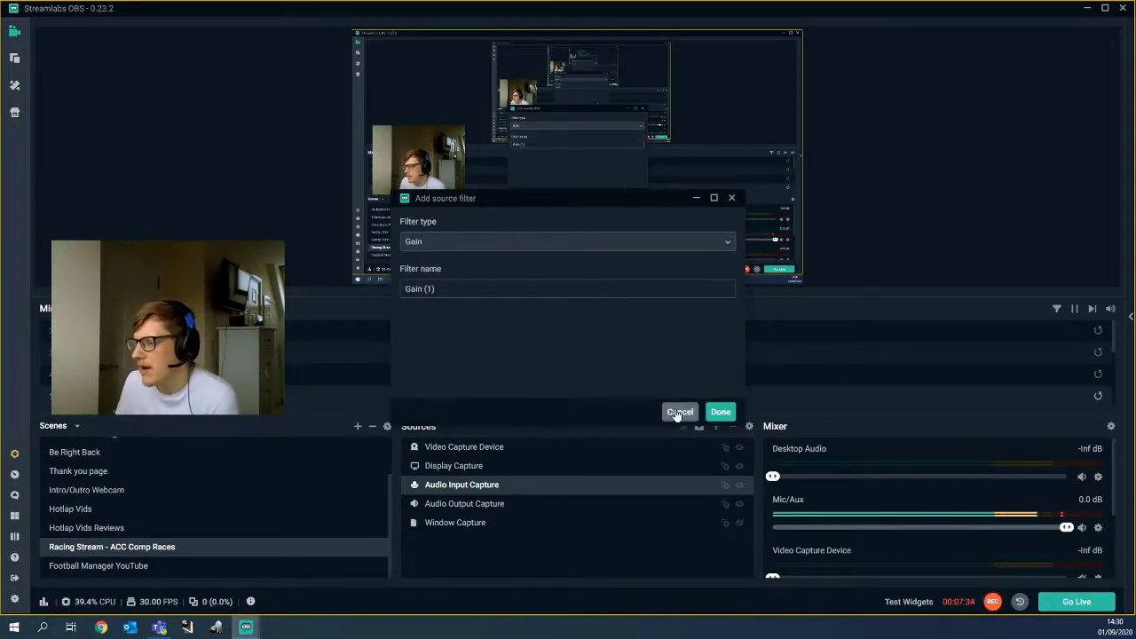
click(468, 248)
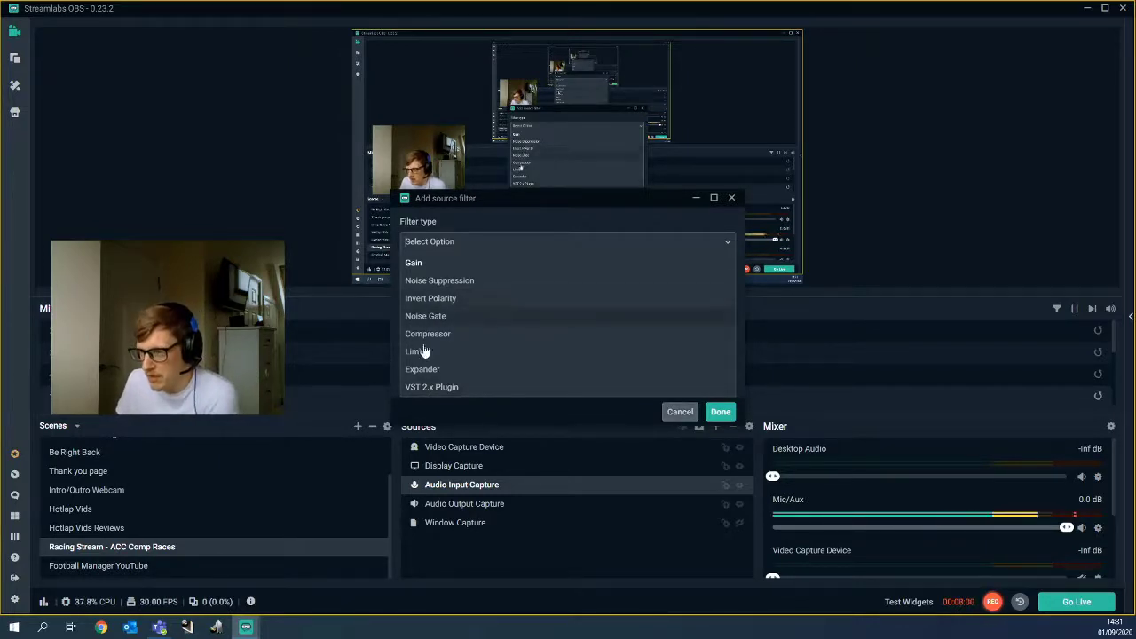
click(678, 414)
click(678, 413)
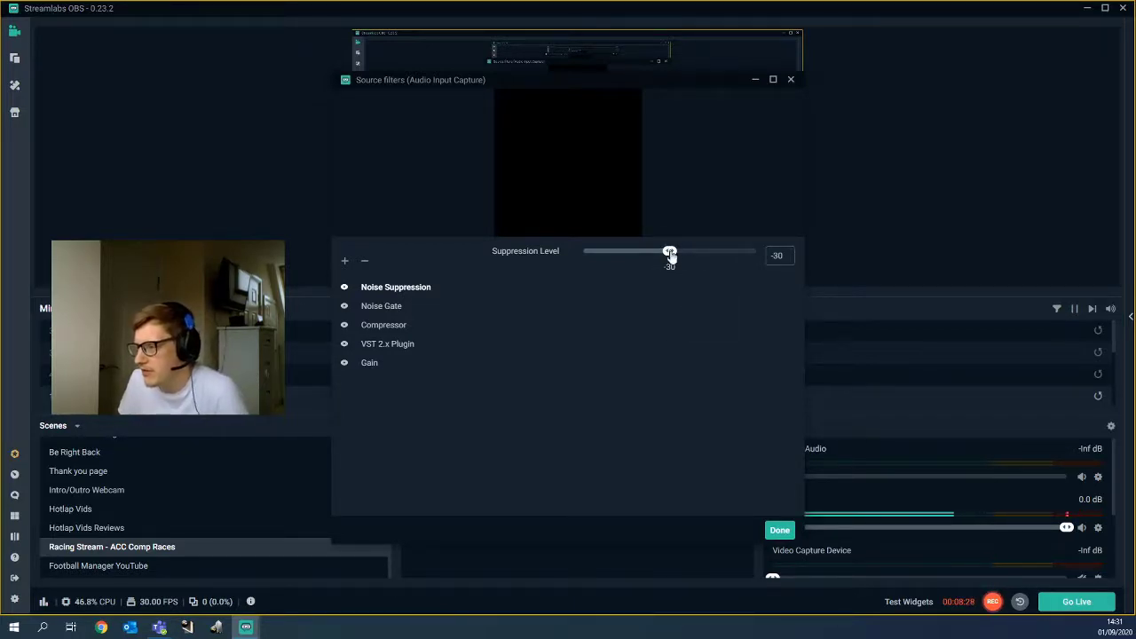
mouse_move(669, 252)
mouse_down()
mouse_move(583, 252)
mouse_move(761, 254)
mouse_move(671, 258)
mouse_up()
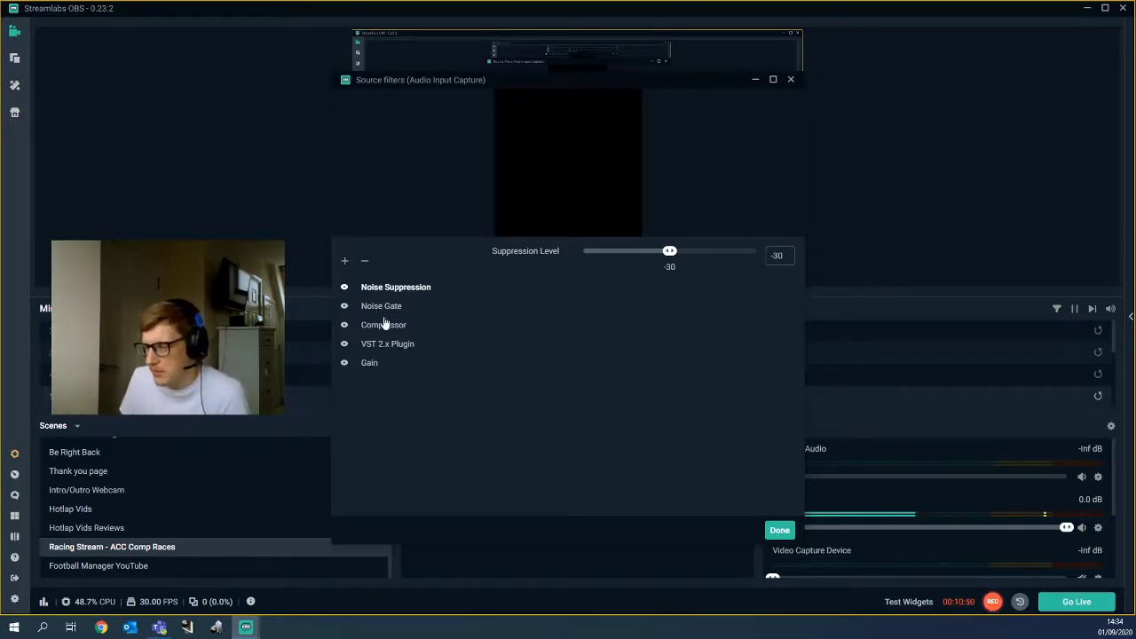
- Try the Gain filter at -0.1 and 30, and return it to 10
click(371, 364)
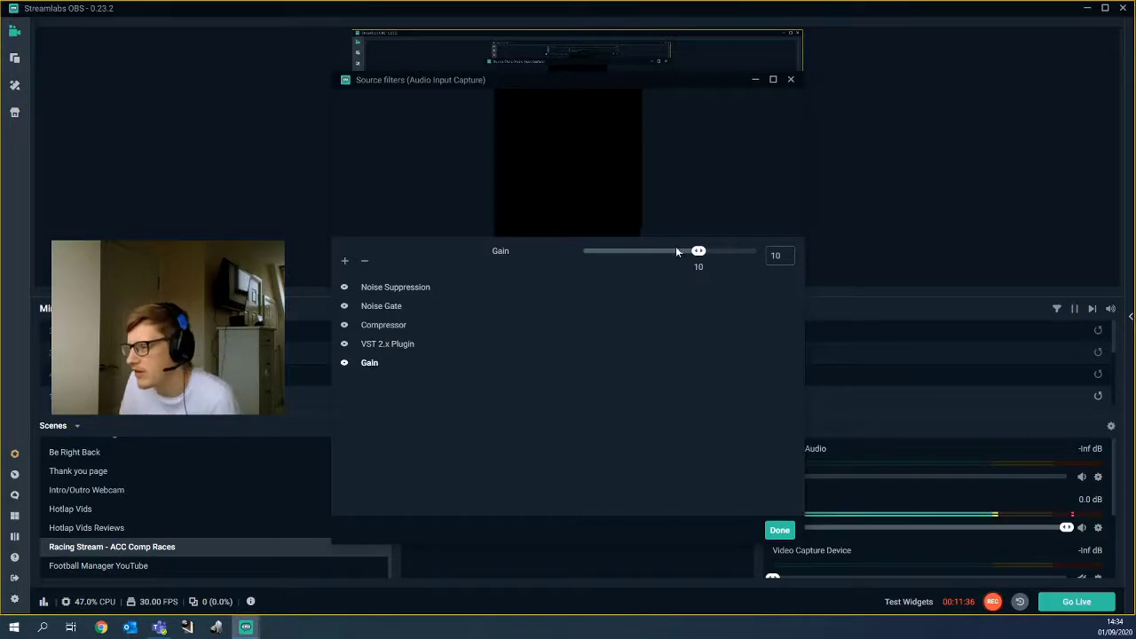
drag(699, 253, 669, 262)
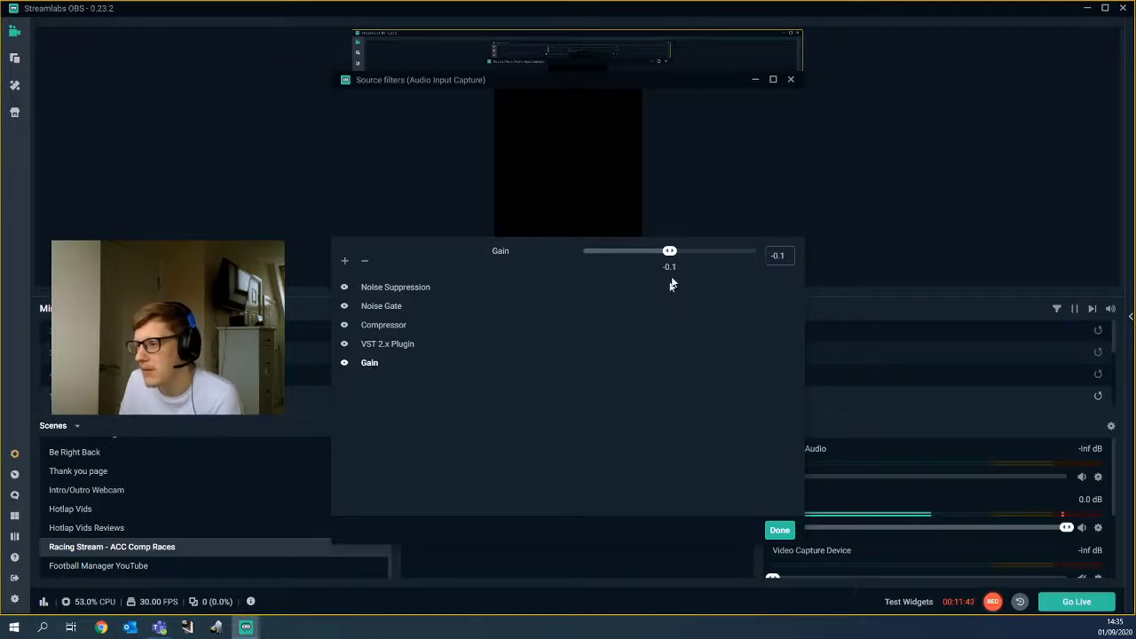
drag(670, 259, 755, 252)
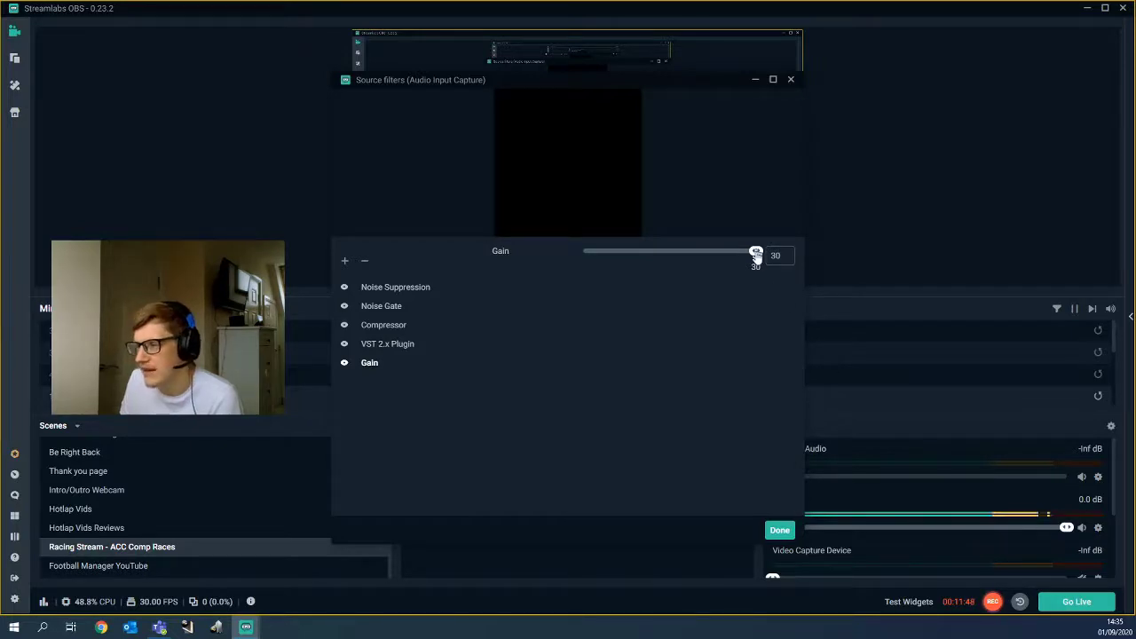
drag(756, 252, 698, 255)
double_click(779, 255)
key(BackSpace)
text(10)
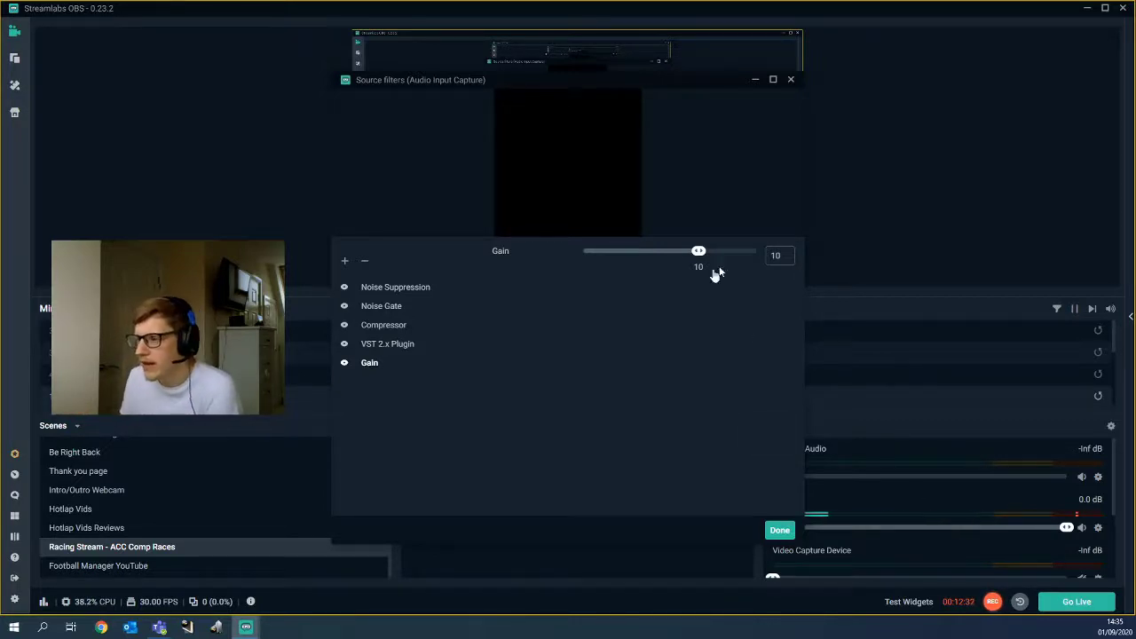
- Open the Compressor filter and examine its settings and the sources offered for Sidechain/Ducking
click(383, 326)
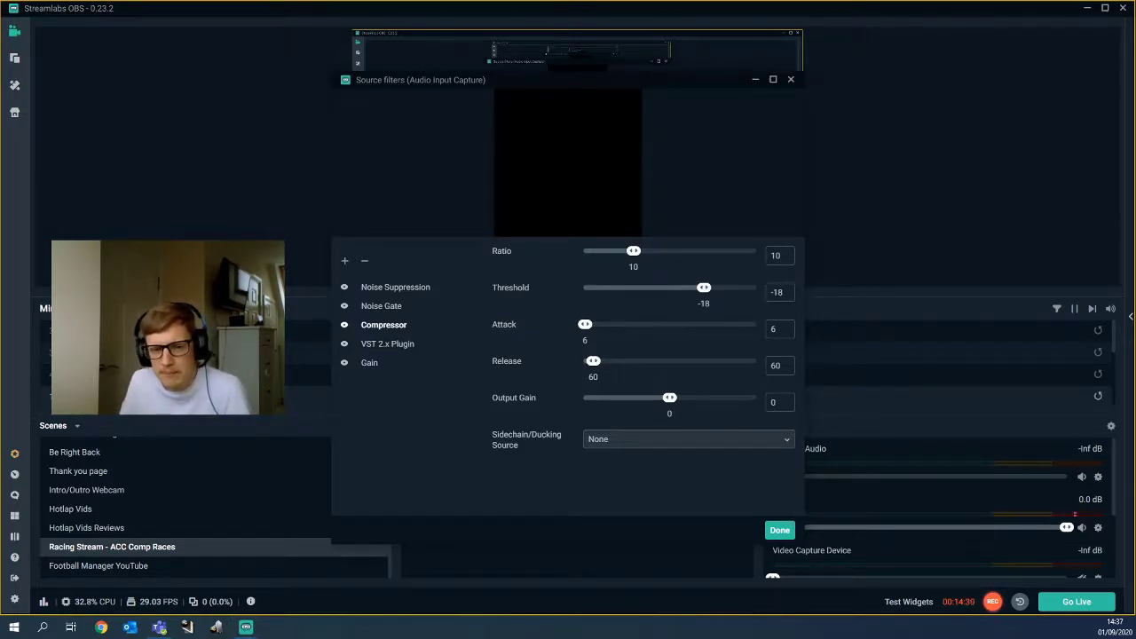
click(633, 439)
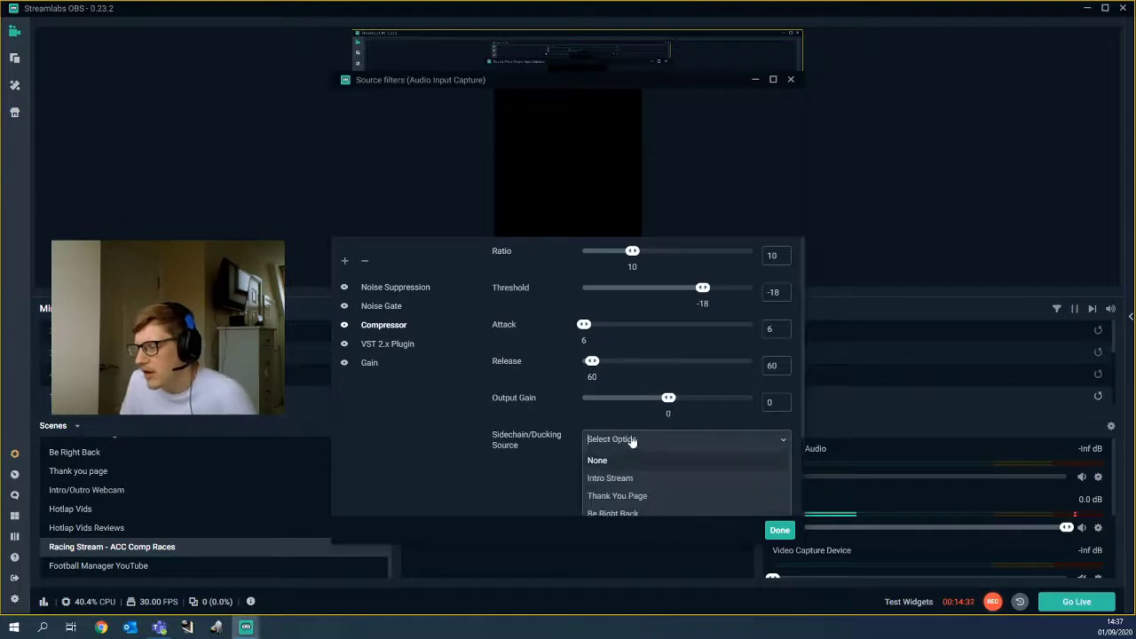
scroll(542, 466, down, 2)
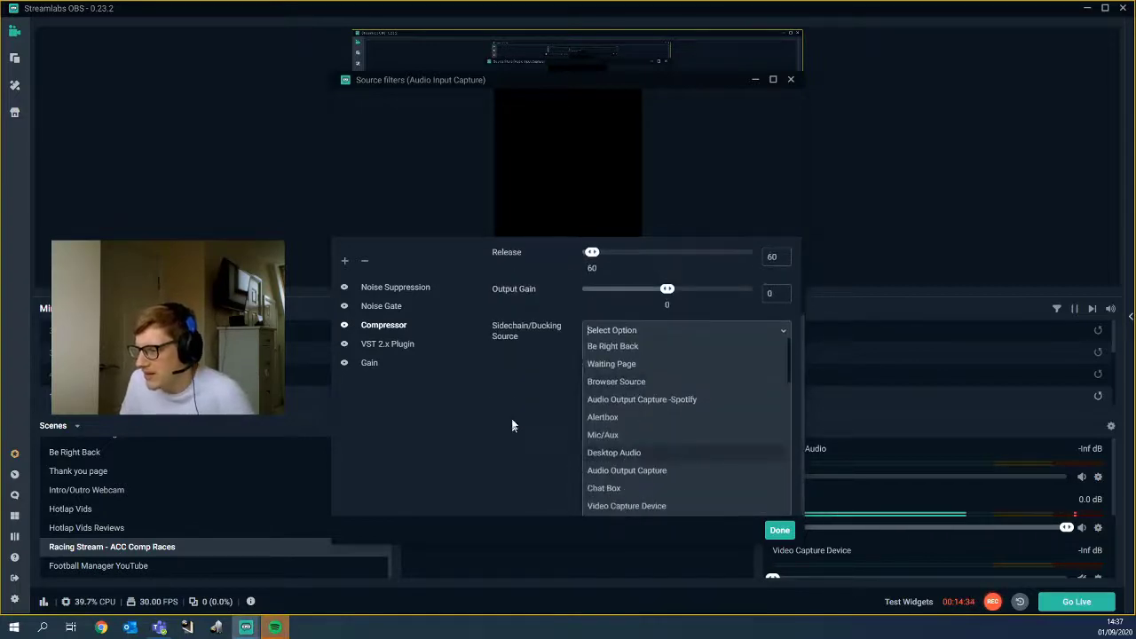
click(463, 410)
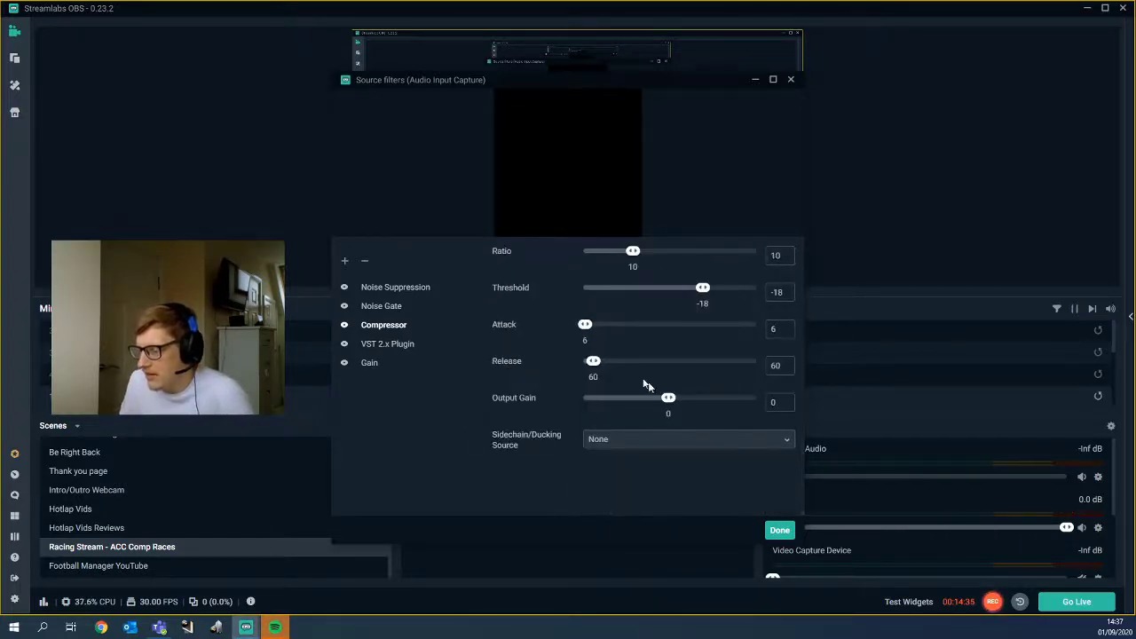
click(625, 441)
scroll(628, 485, down, 1)
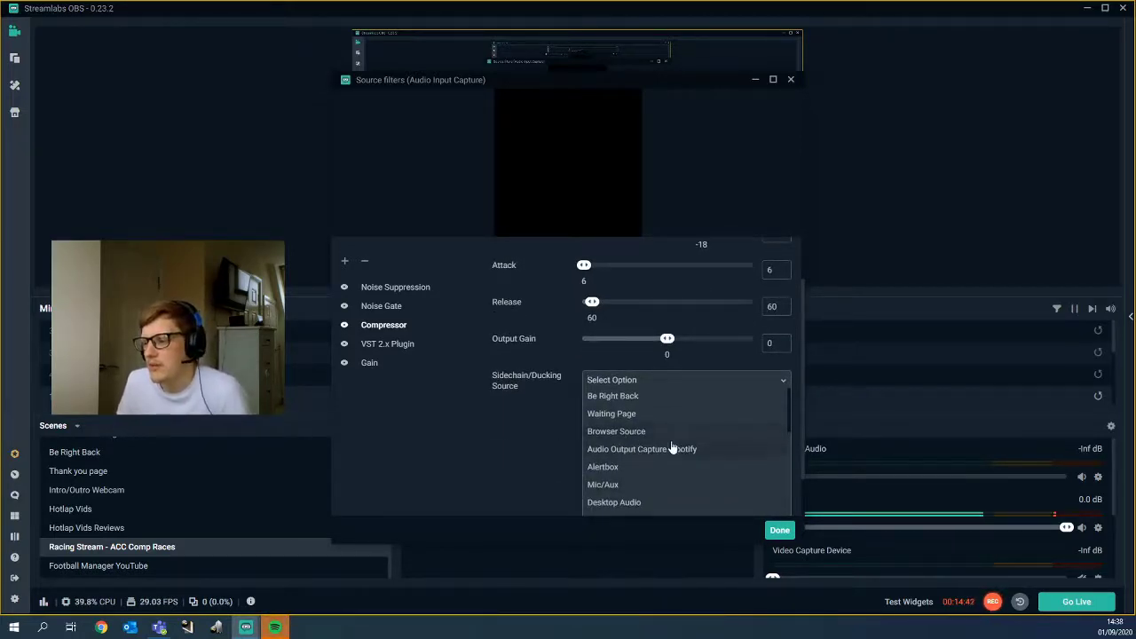
click(570, 440)
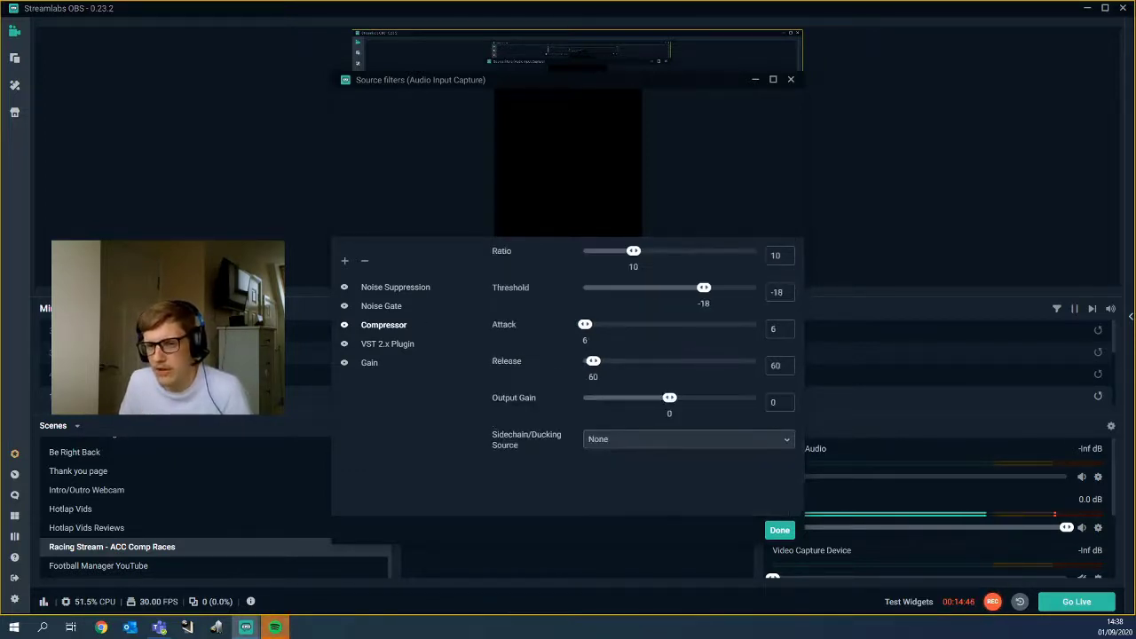
click(596, 440)
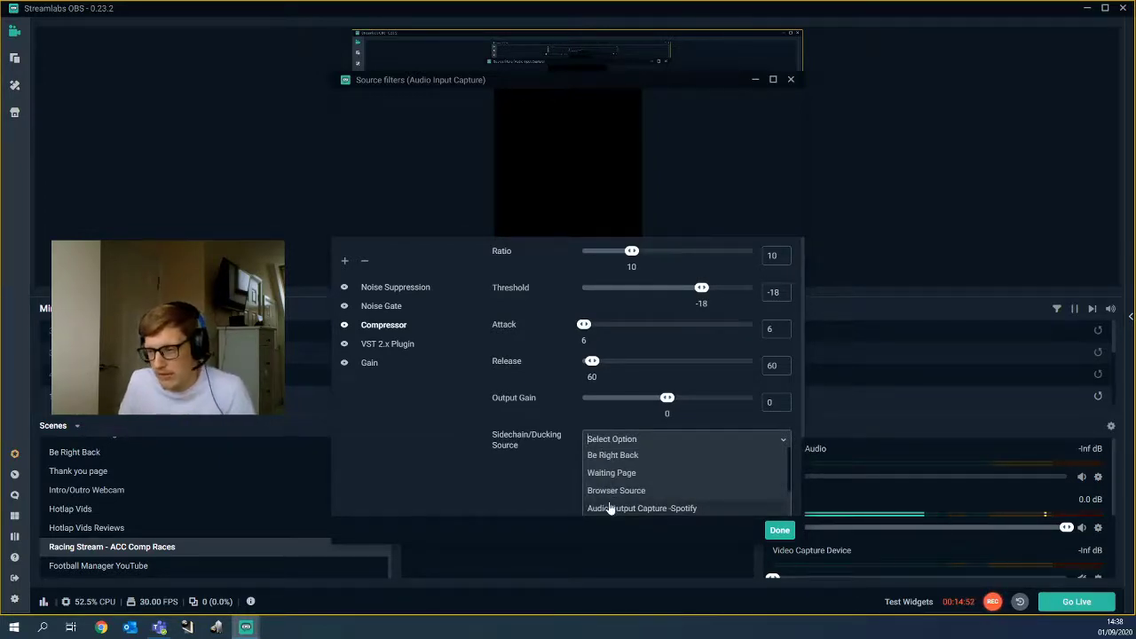
click(500, 477)
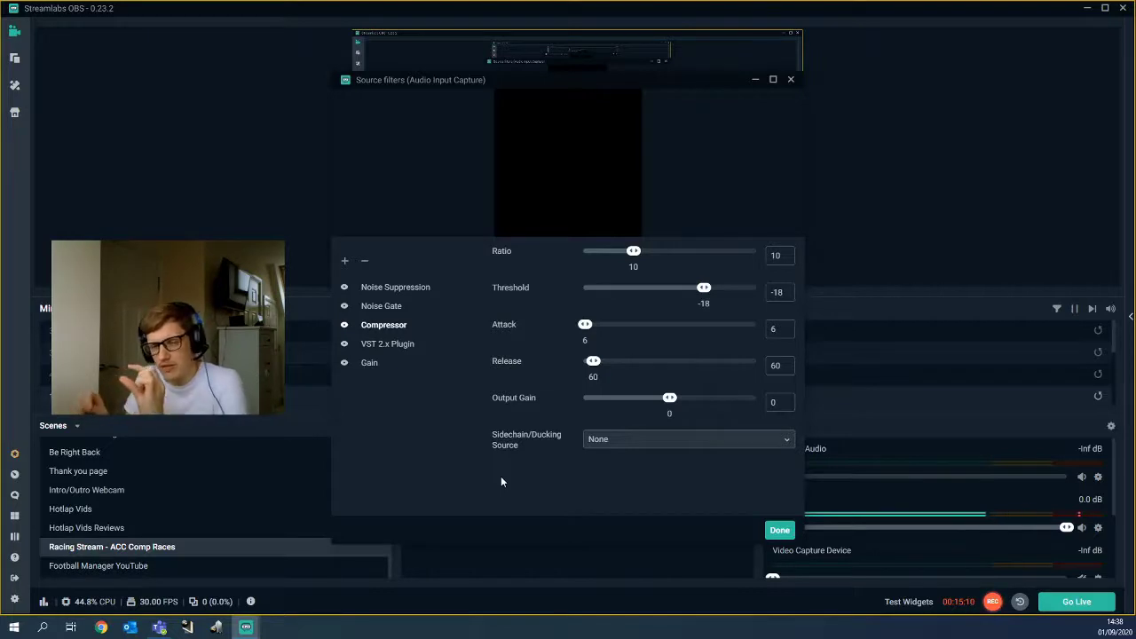
- Try Audio Output Capture -Spotify as the Compressor's Sidechain/Ducking source, and return it to None
click(645, 439)
click(639, 507)
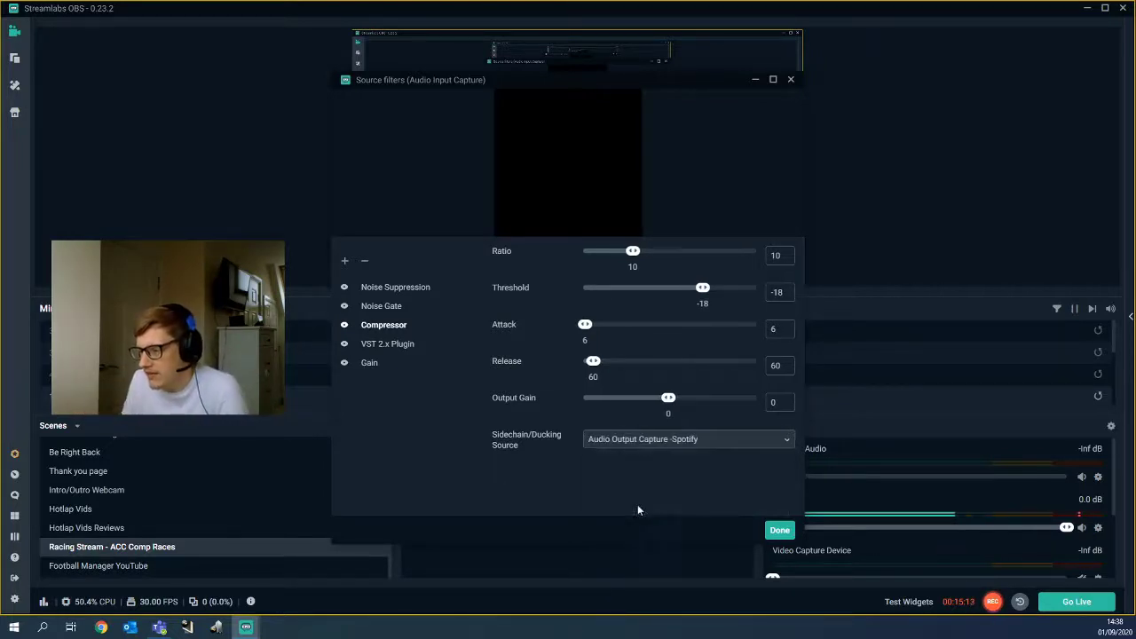
click(626, 444)
scroll(613, 460, up, 2)
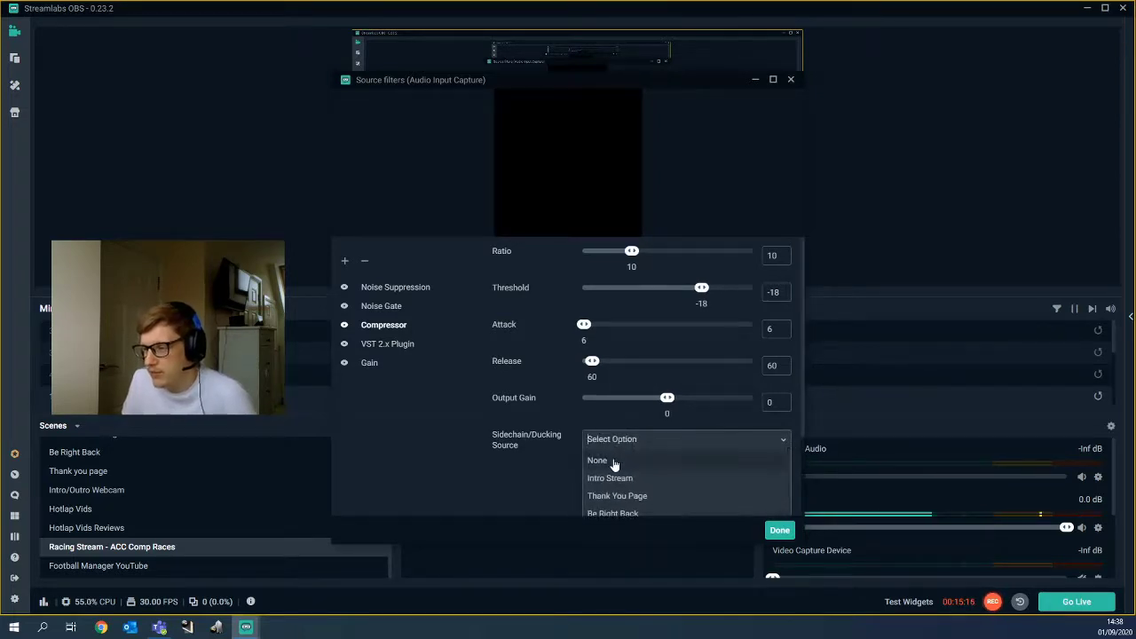
click(613, 457)
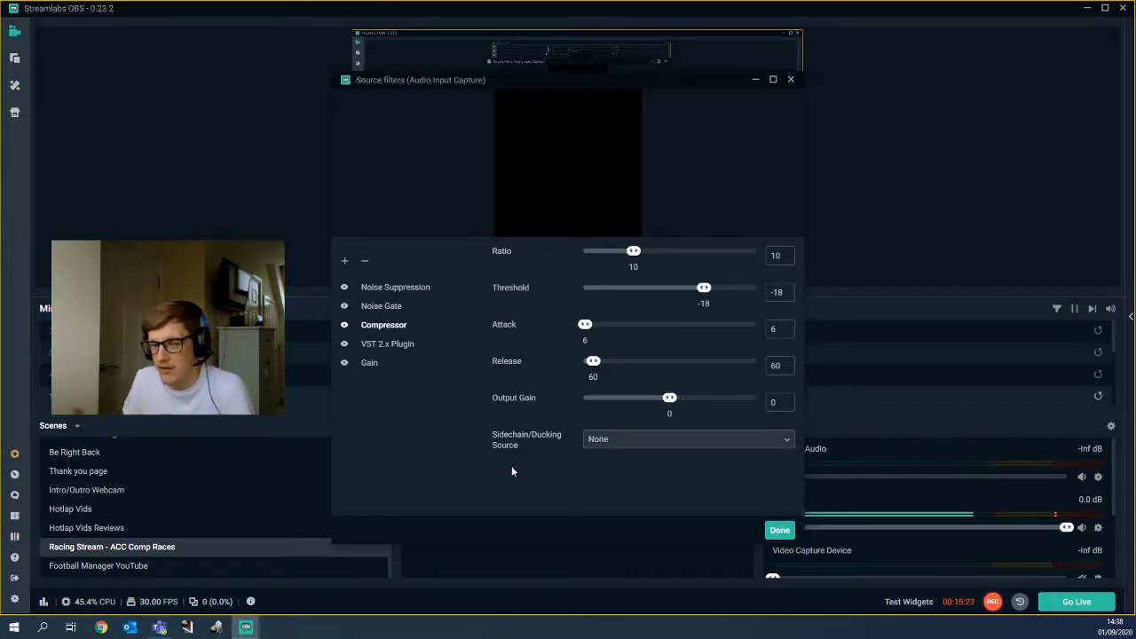
- Open the Noise Gate filter with the mixer in view, try its Close Threshold at -11, and return it to -16
click(381, 307)
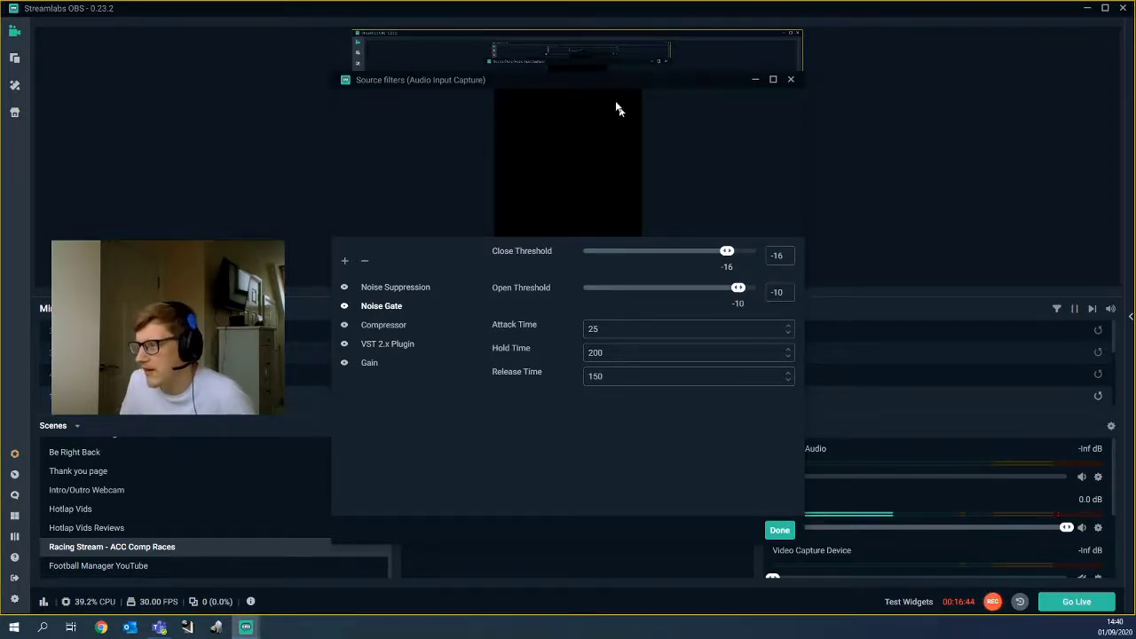
drag(599, 79, 547, 74)
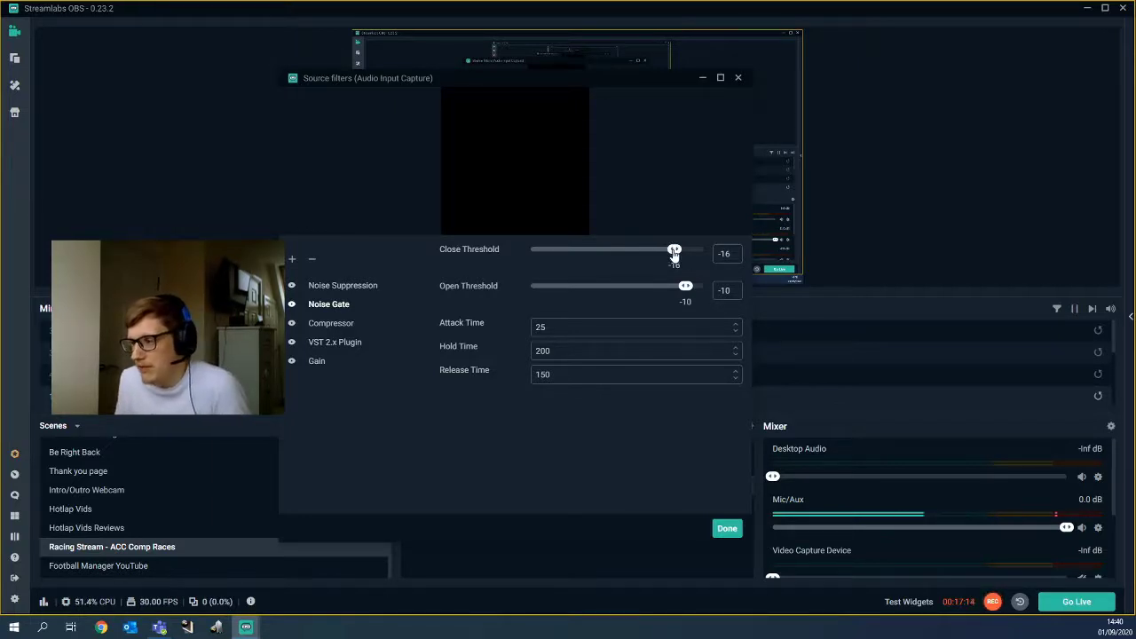
drag(674, 253, 684, 255)
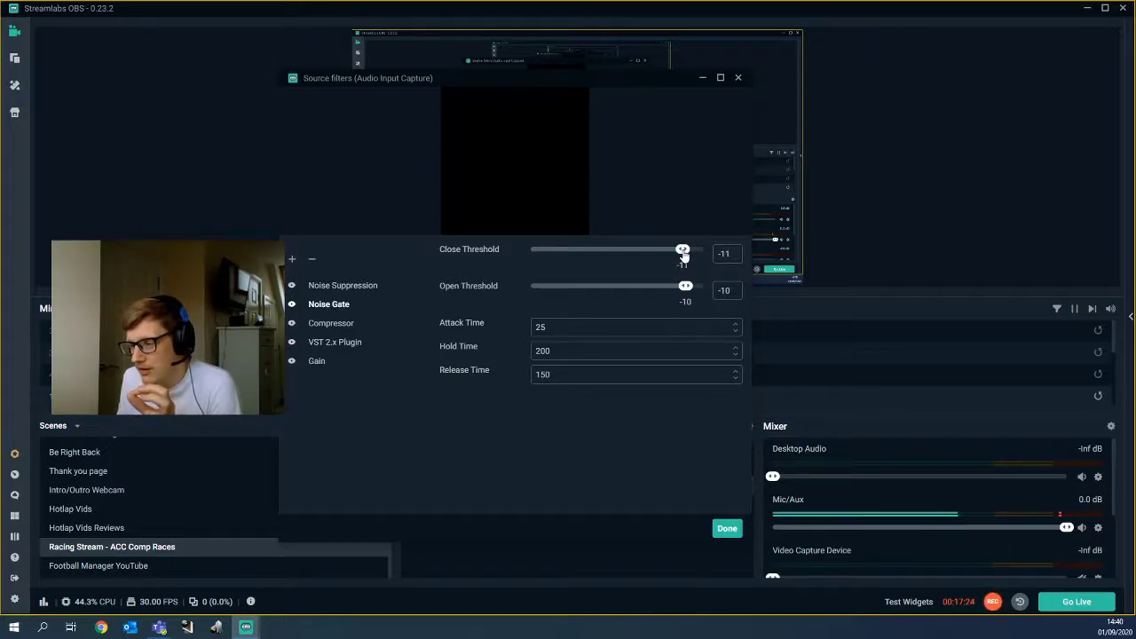
drag(682, 252, 674, 253)
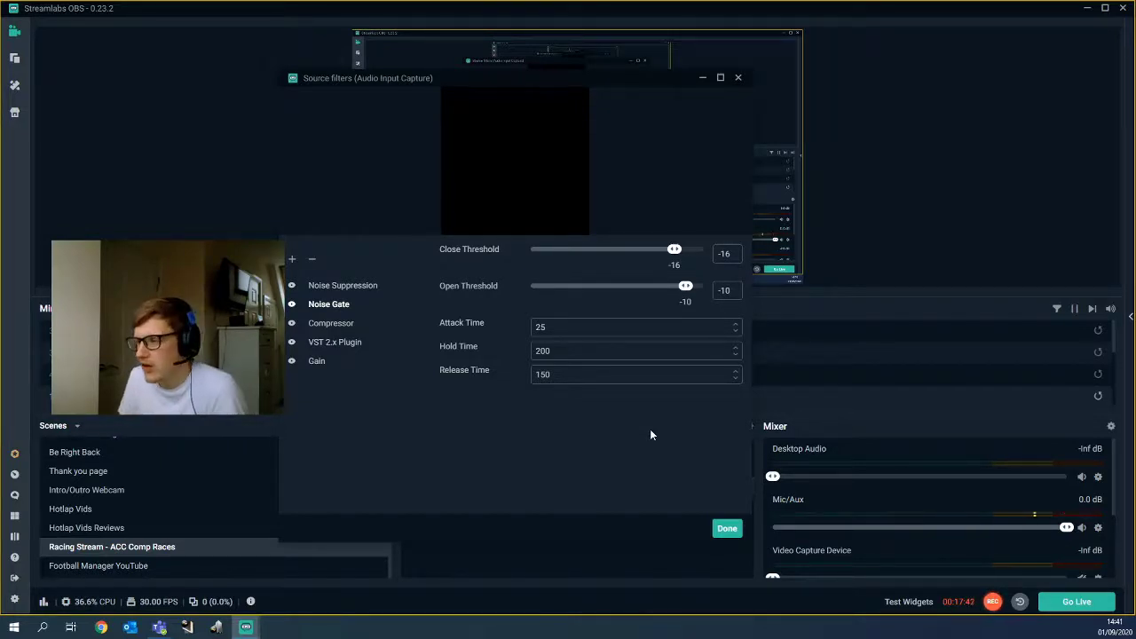
drag(685, 290, 685, 291)
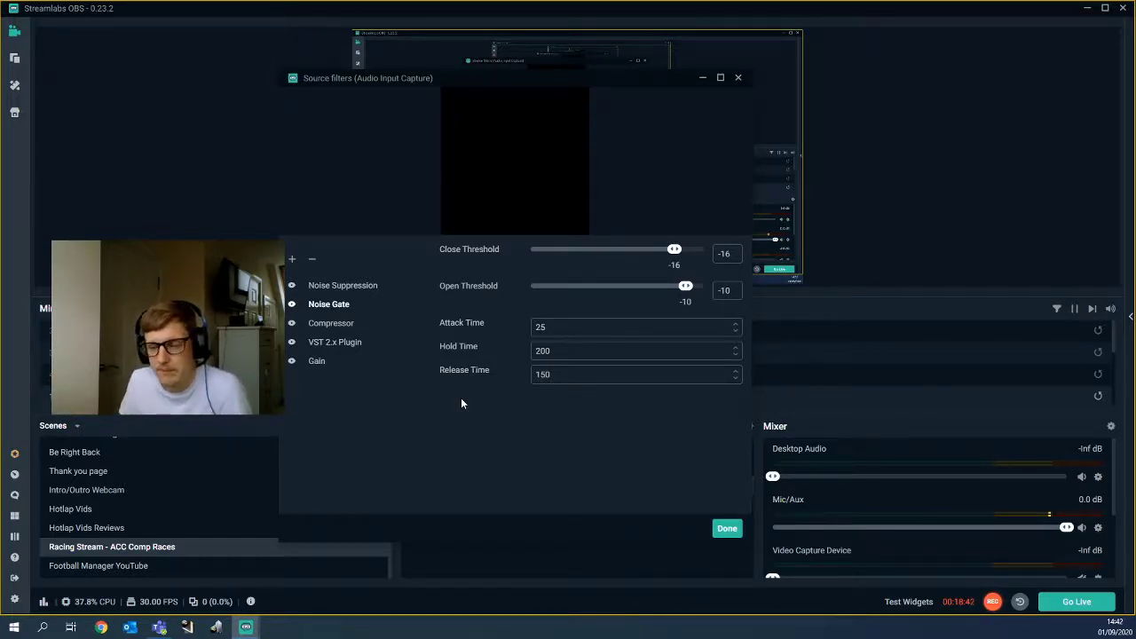
- Open the VST 2.x Plugin filter and examine the plug-ins on offer, keeping reagate-standalone.dll selected
click(326, 345)
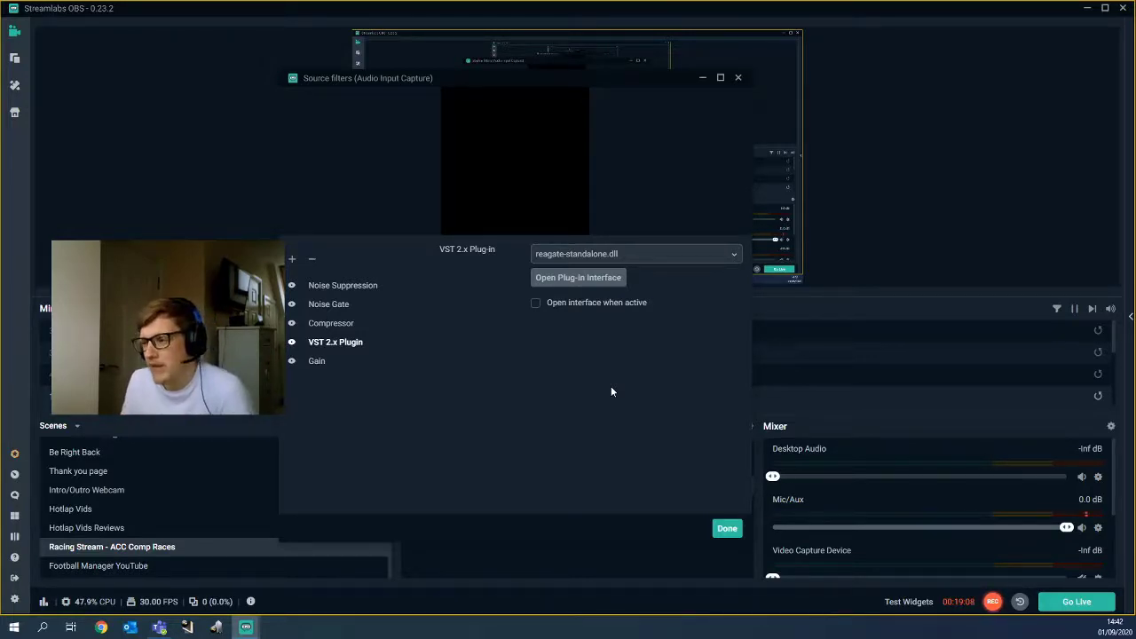
click(628, 255)
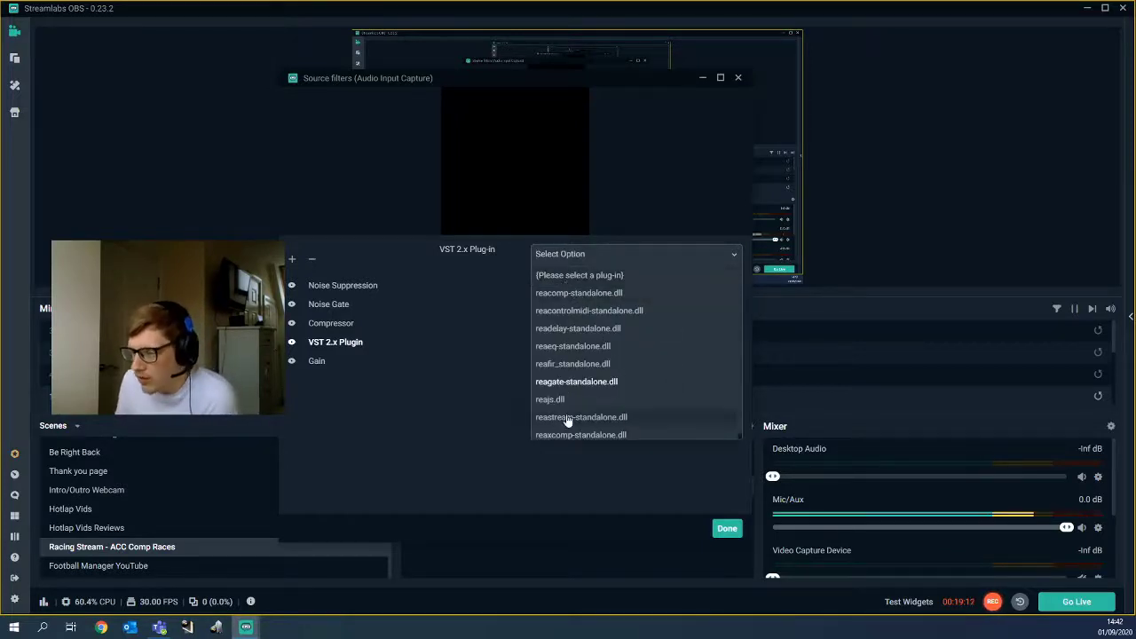
scroll(578, 432, down, 1)
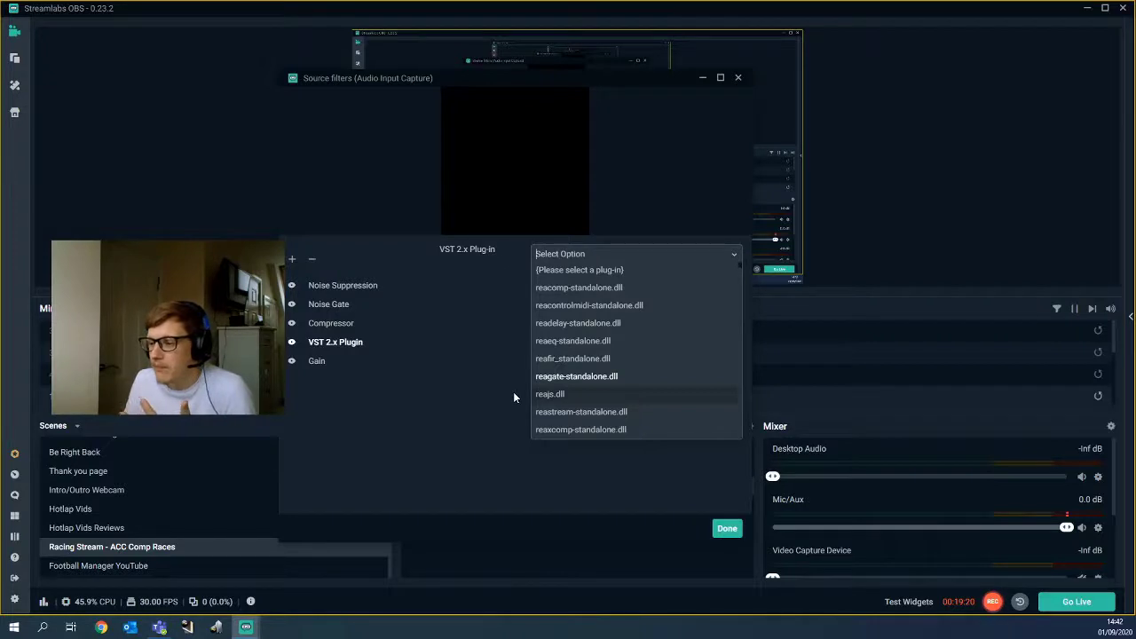
key(Return)
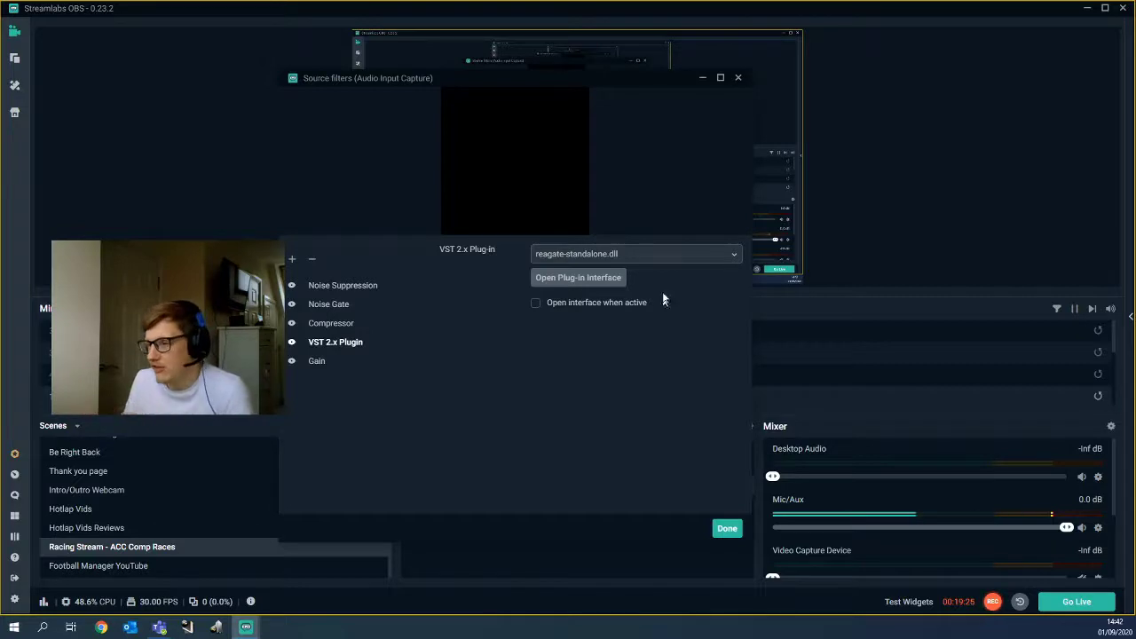
- Examine the ReaGate settings in the plug-in's interface, and close it along with the source filters window
click(579, 277)
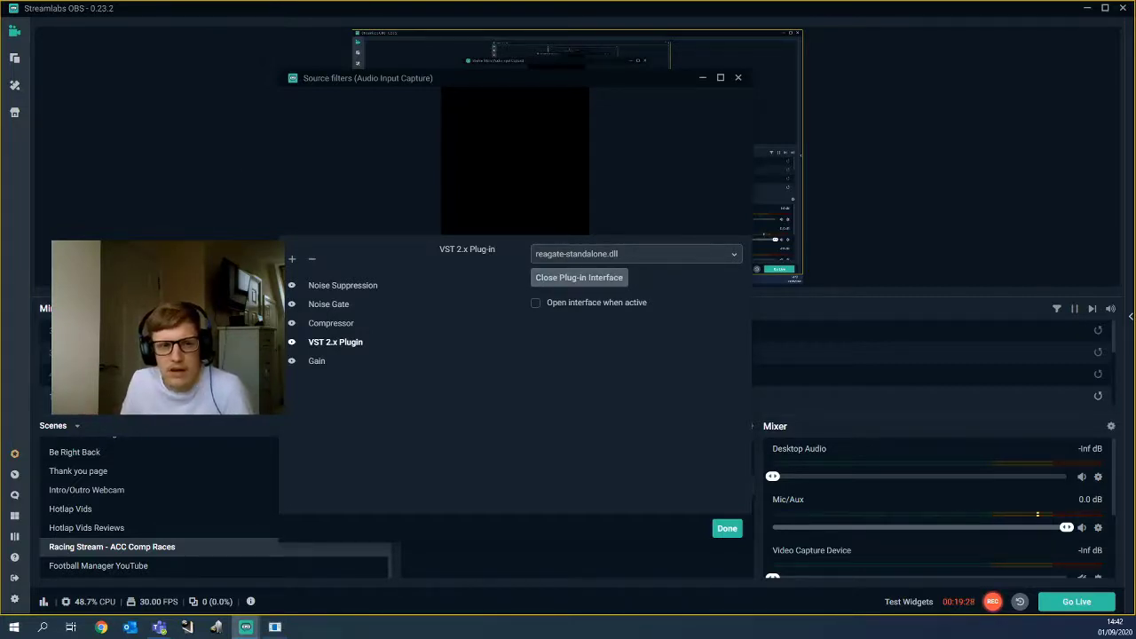
click(275, 626)
drag(234, 255, 537, 259)
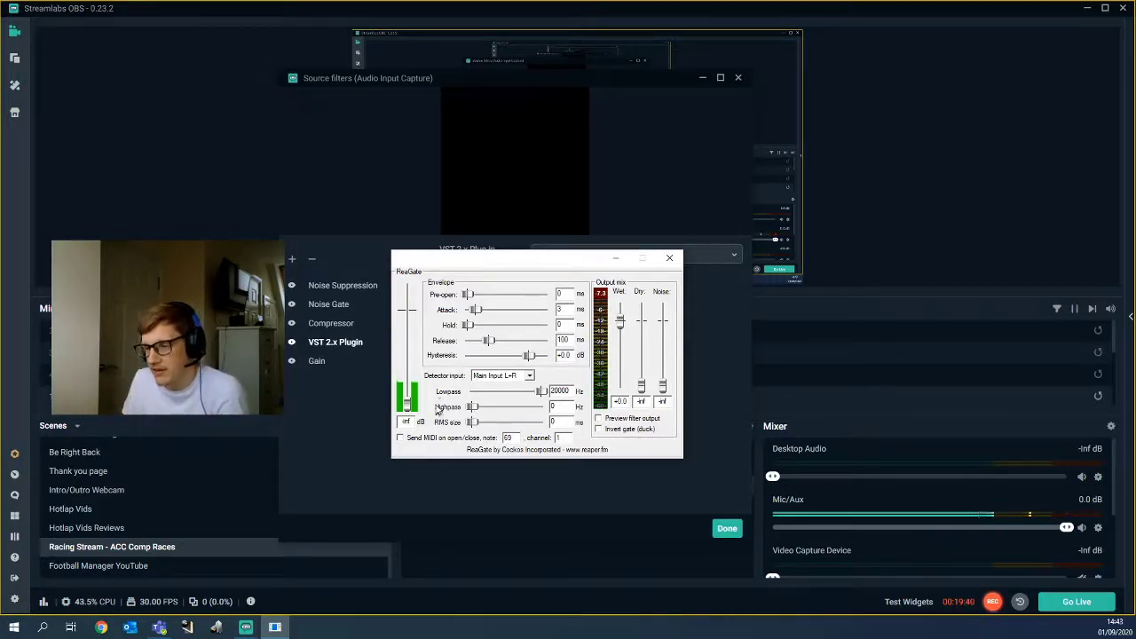
click(669, 258)
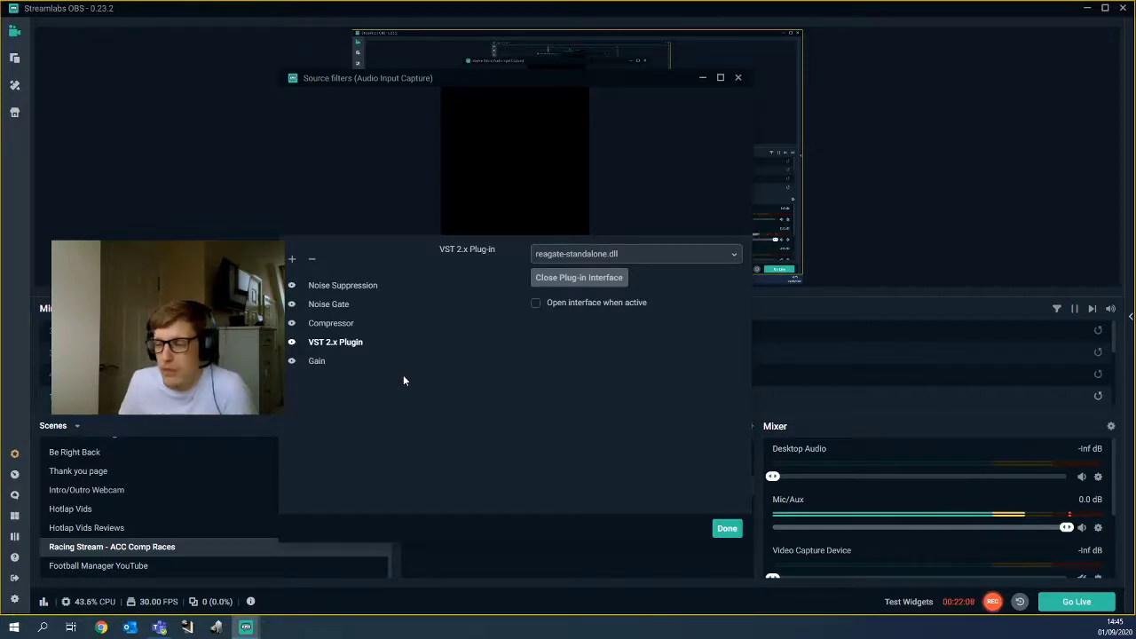
click(727, 529)
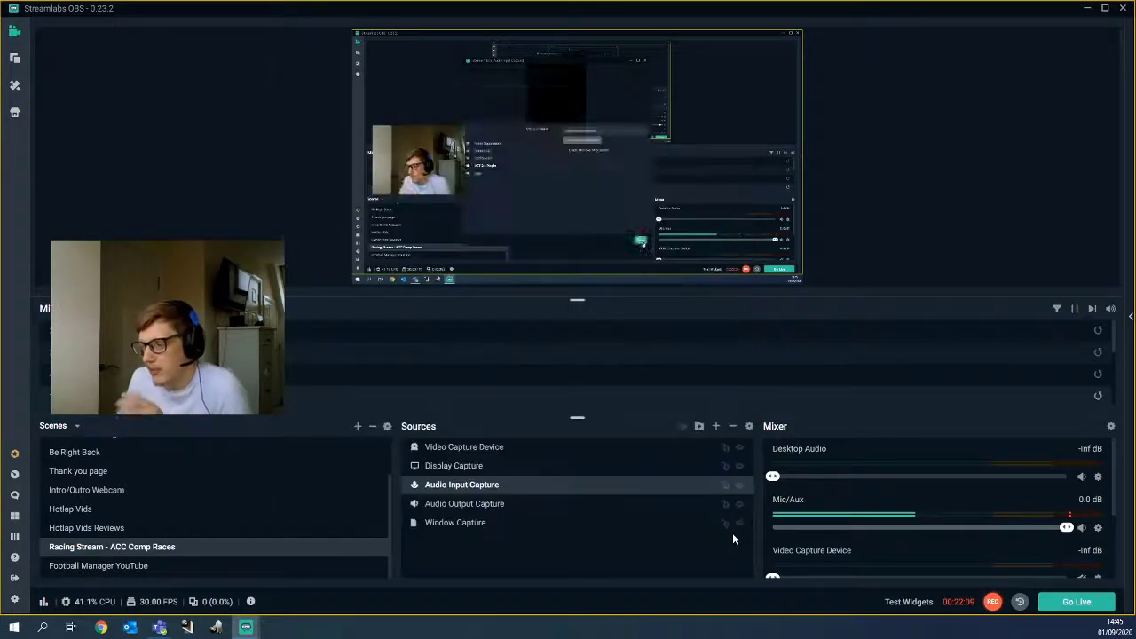
- Check the filter commands available for the Audio Input Capture source, and look over the first scenes in the list
right_click(450, 486)
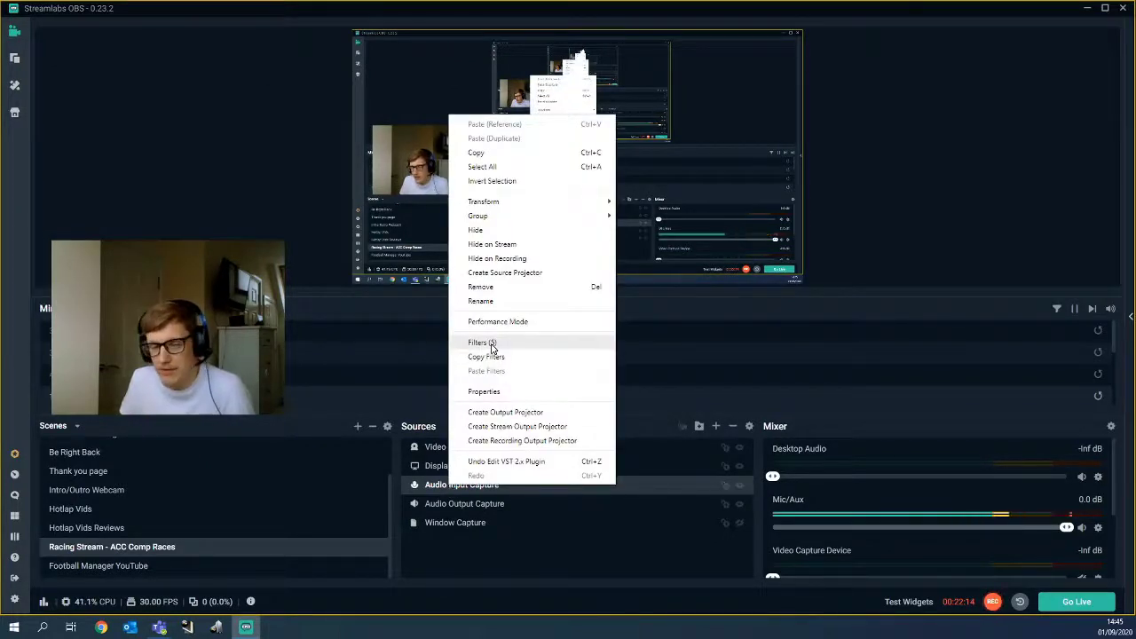
click(482, 551)
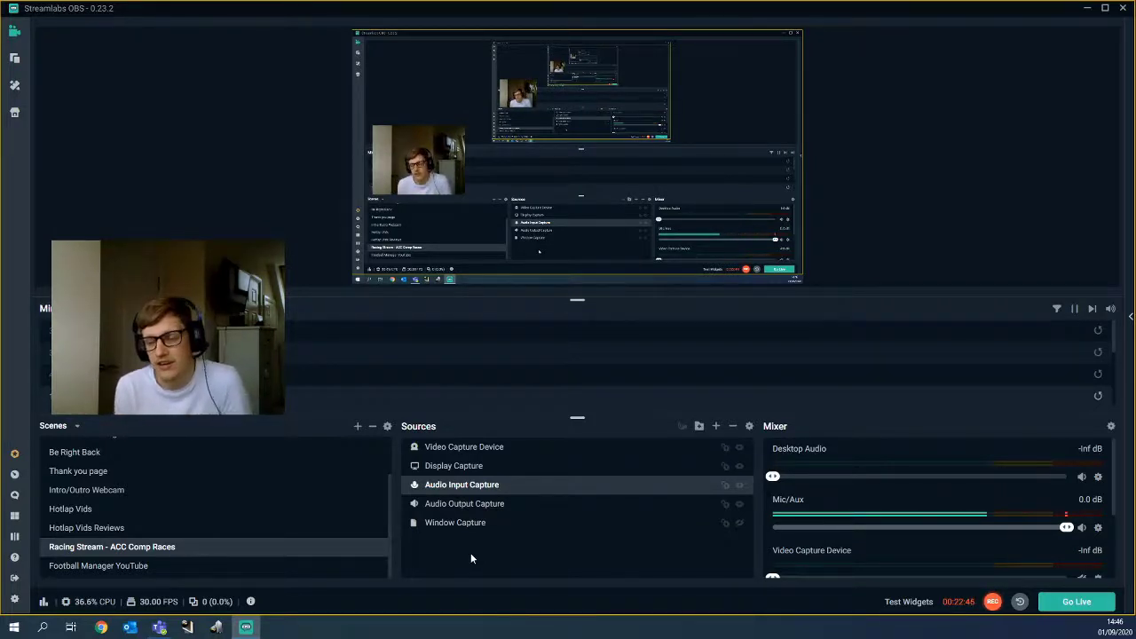
scroll(90, 493, up, 3)
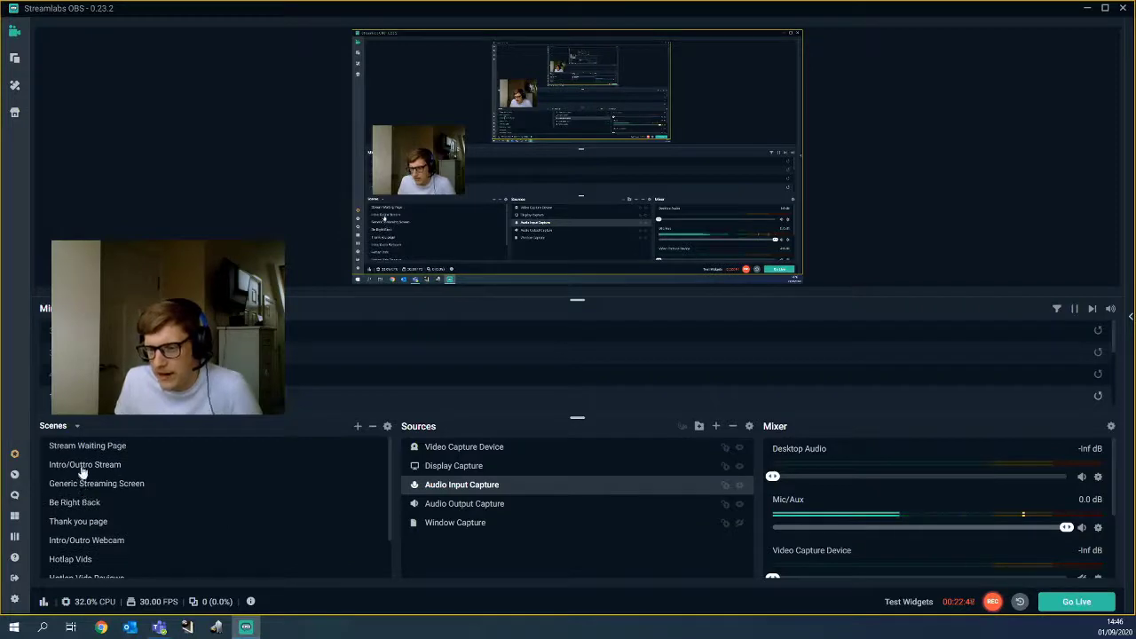